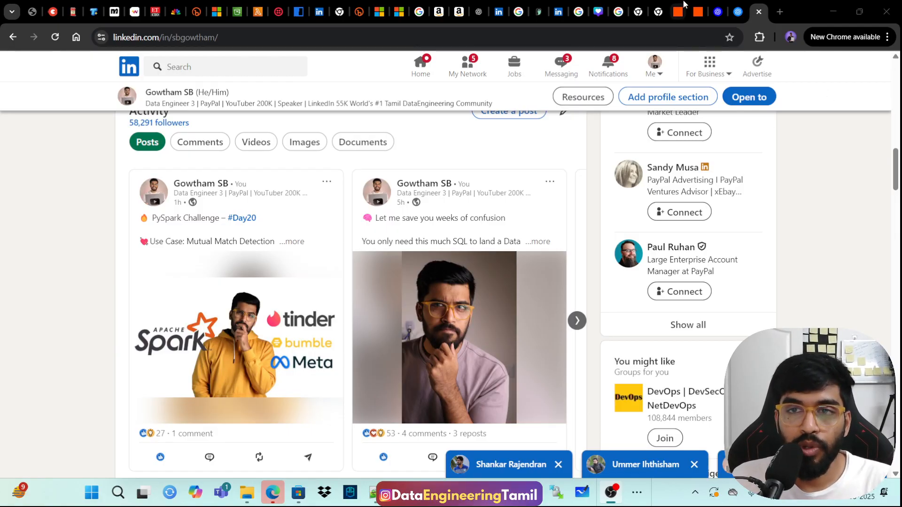
Step: Review the OpenAI platform's API keys page and the organization's billing credit balance
{"action": "left_click", "coordinate": [697, 5]}
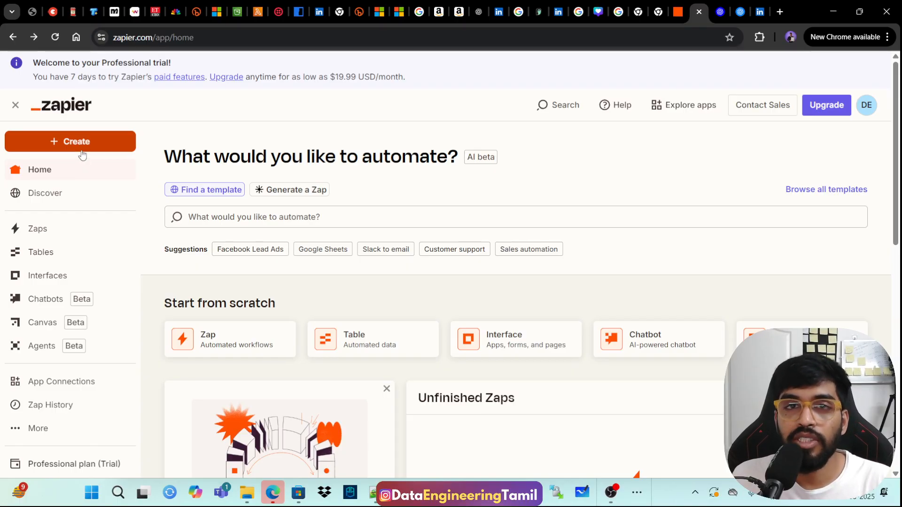
{"action": "left_click", "coordinate": [743, 5]}
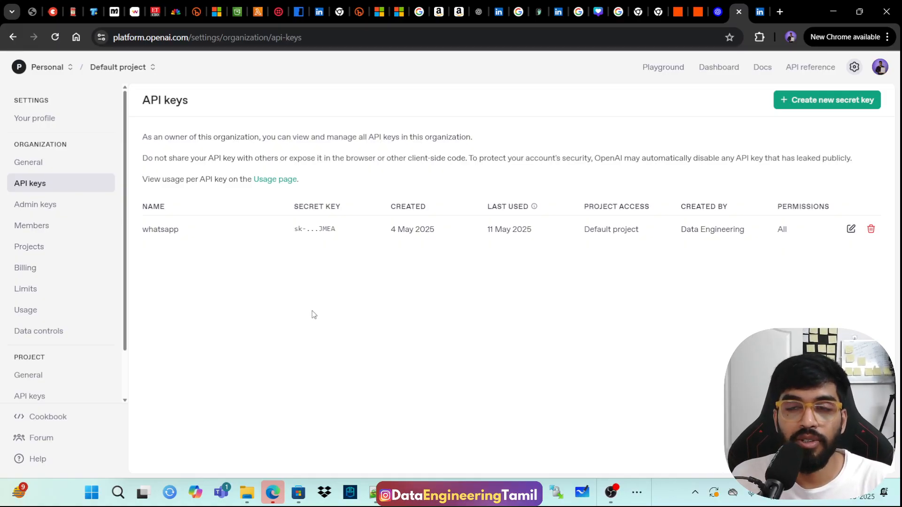
{"action": "key", "text": "alt+Left"}
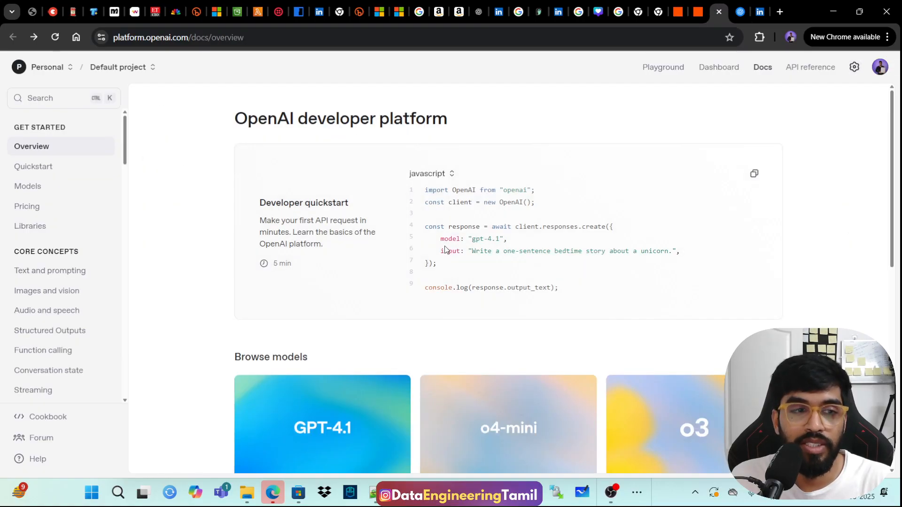
{"action": "key", "text": "alt+Right"}
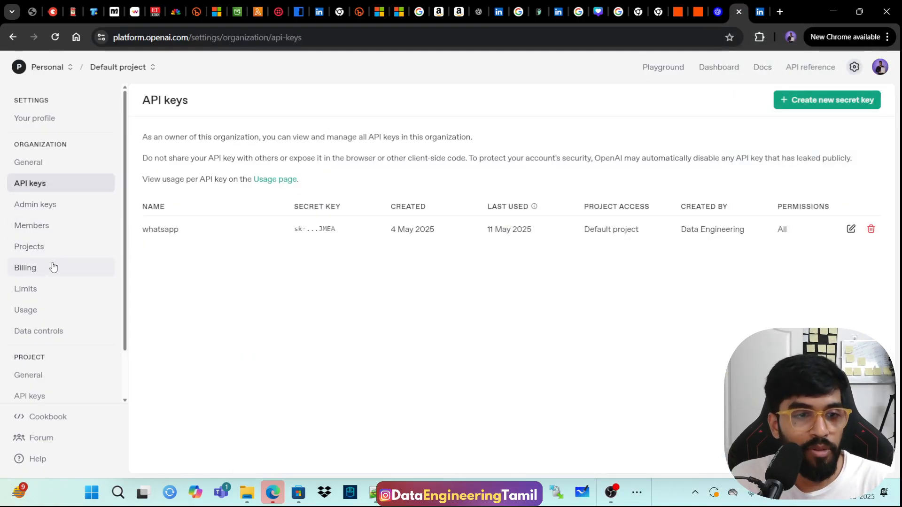
{"action": "left_click", "coordinate": [41, 267]}
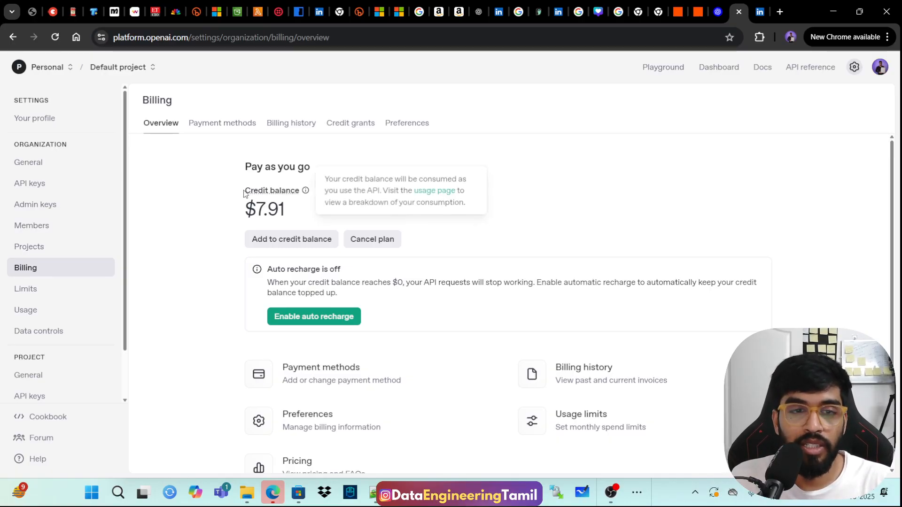
{"action": "left_click_drag", "start_coordinate": [245, 208], "coordinate": [312, 214]}
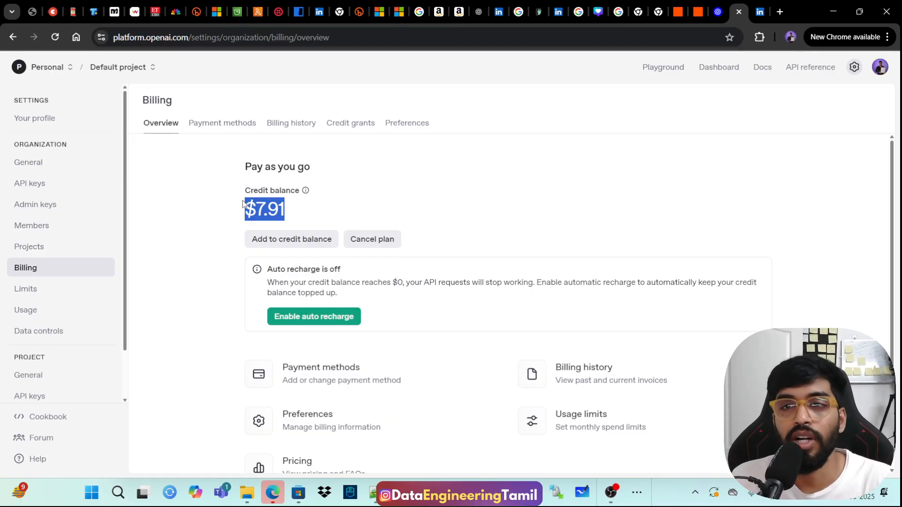
Step: Examine the SQL Challenge of the Day posts in the LinkedIn profile's full post activity, expanding one to read its problem and query
{"action": "left_click", "coordinate": [760, 10]}
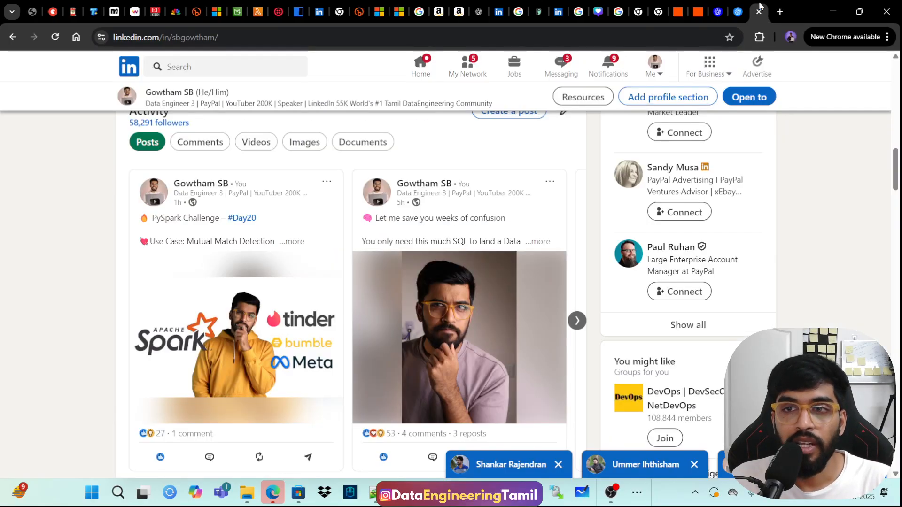
{"action": "scroll", "coordinate": [362, 266], "scroll_direction": "down", "scroll_amount": 3}
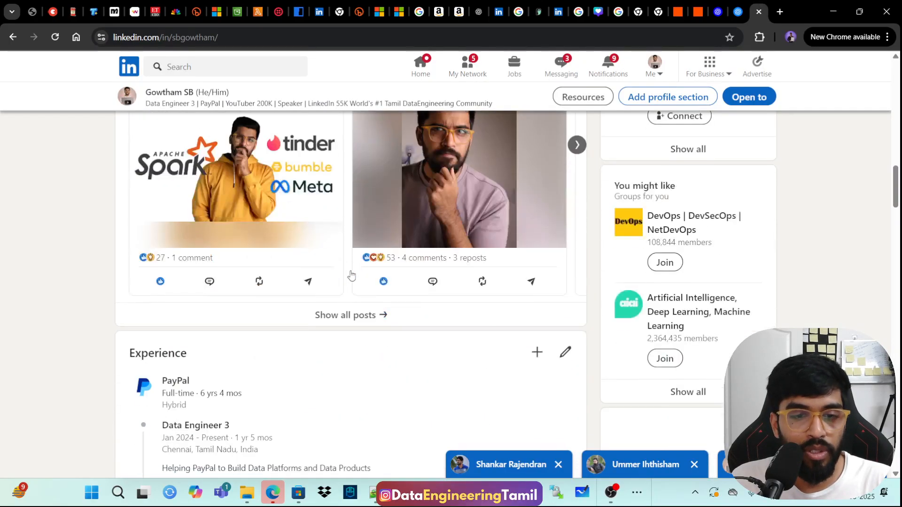
{"action": "left_click", "coordinate": [342, 316]}
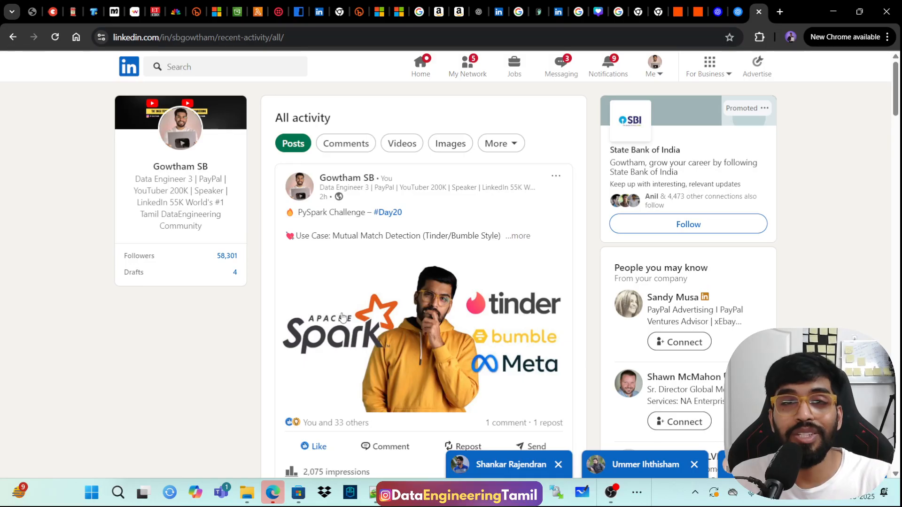
{"action": "scroll", "coordinate": [348, 317], "scroll_direction": "down", "scroll_amount": 3}
{"action": "scroll", "coordinate": [353, 318], "scroll_direction": "down", "scroll_amount": 20}
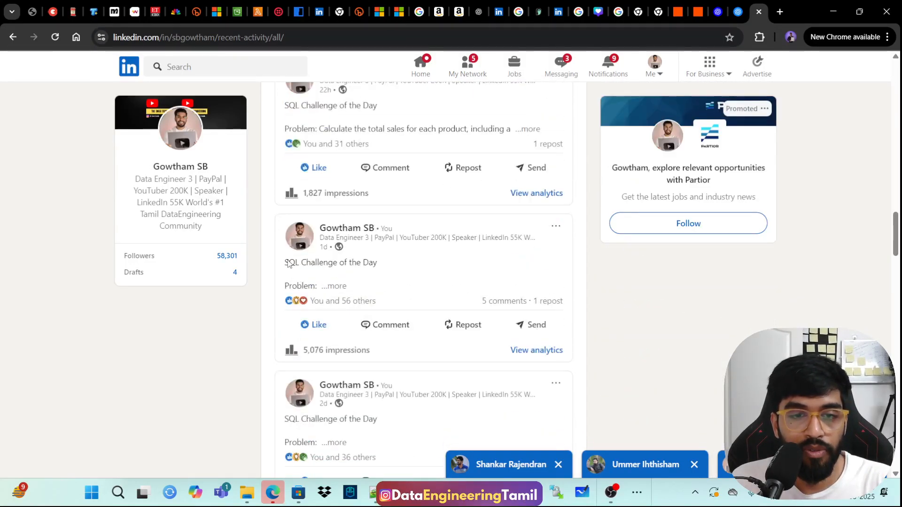
{"action": "left_click", "coordinate": [335, 285]}
{"action": "scroll", "coordinate": [301, 284], "scroll_direction": "down", "scroll_amount": 3}
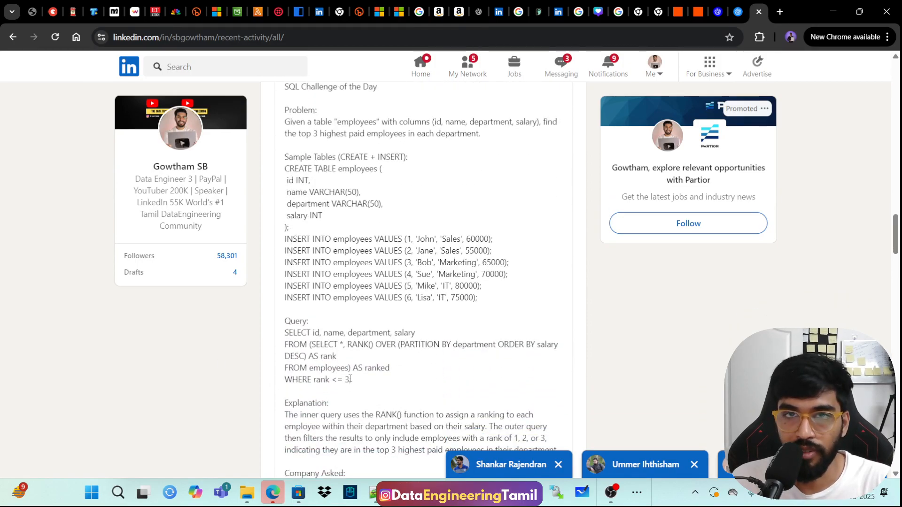
{"action": "scroll", "coordinate": [350, 378], "scroll_direction": "up", "scroll_amount": 5}
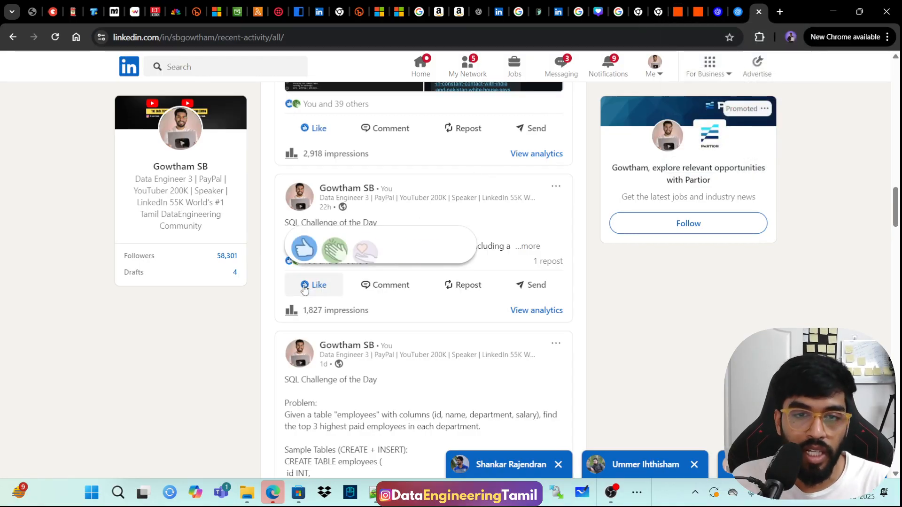
{"action": "scroll", "coordinate": [457, 320], "scroll_direction": "down", "scroll_amount": 1}
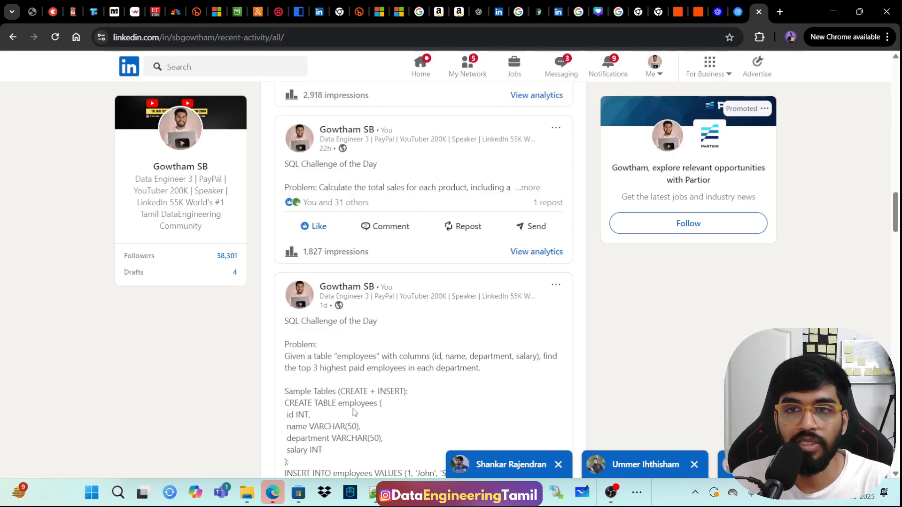
Step: Return to the Zapier home page and create a new Zap
{"action": "left_click", "coordinate": [708, 5]}
{"action": "scroll", "coordinate": [351, 137], "scroll_direction": "down", "scroll_amount": 10}
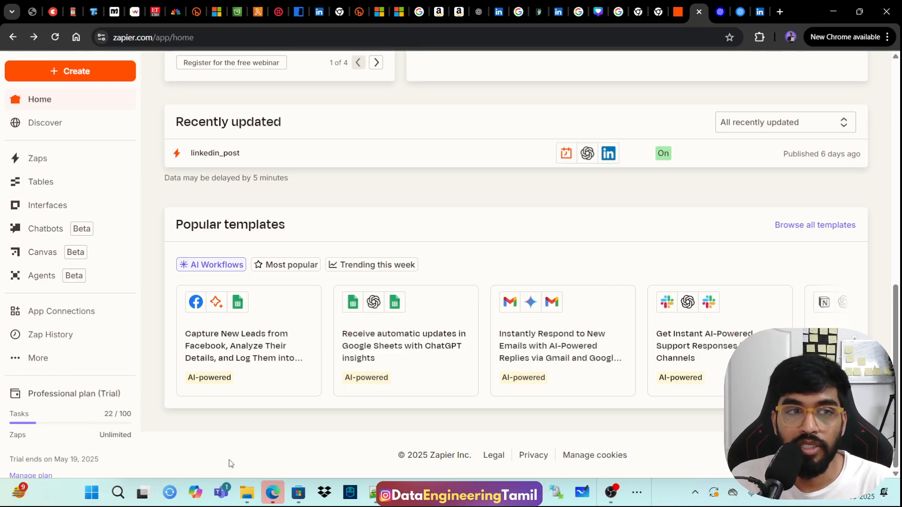
{"action": "scroll", "coordinate": [239, 469], "scroll_direction": "up", "scroll_amount": 1}
{"action": "scroll", "coordinate": [236, 466], "scroll_direction": "up", "scroll_amount": 7}
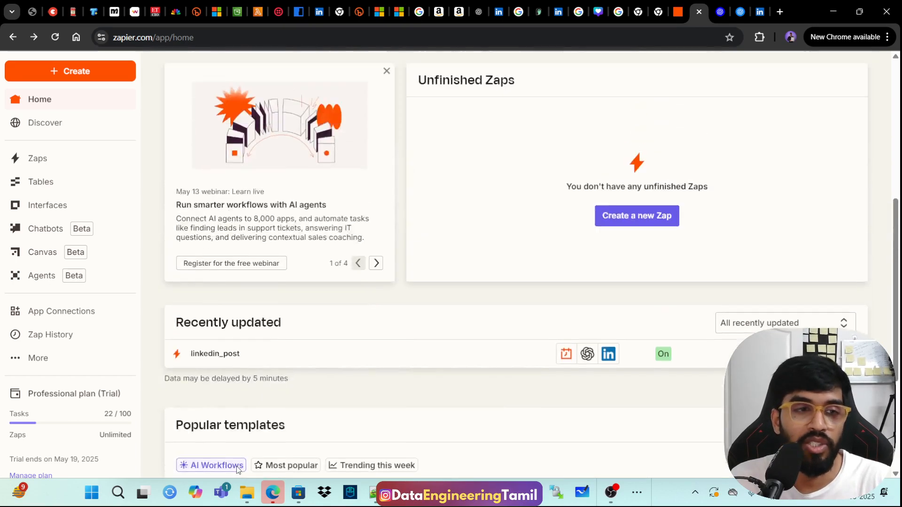
{"action": "left_click", "coordinate": [77, 91]}
{"action": "left_click", "coordinate": [127, 71]}
{"action": "left_click", "coordinate": [69, 87]}
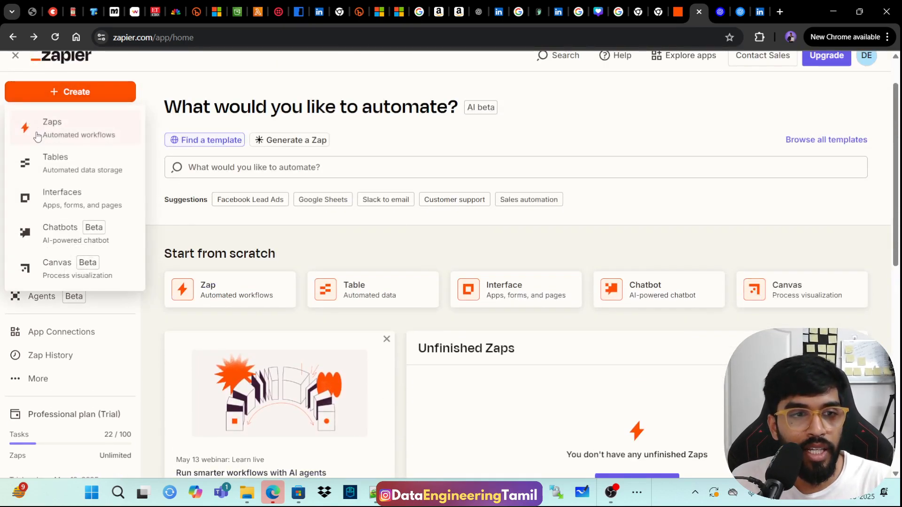
{"action": "left_click", "coordinate": [36, 132]}
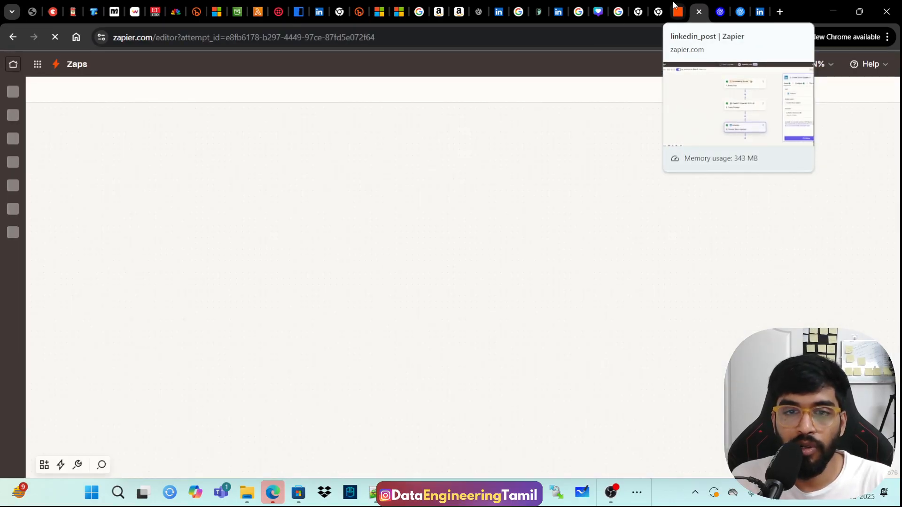
Step: Look over the steps of the existing linkedin_post Zap, returning to the new untitled Zap
{"action": "left_click", "coordinate": [677, 5]}
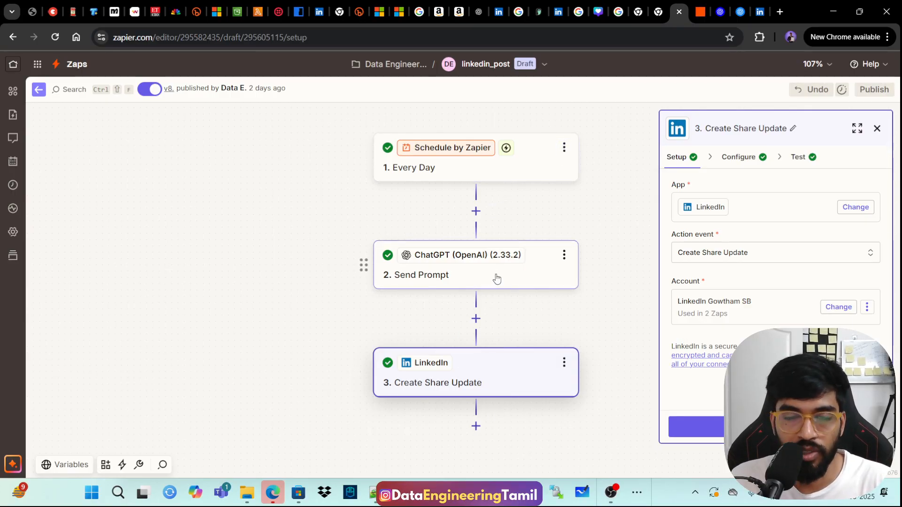
{"action": "left_click", "coordinate": [700, 6]}
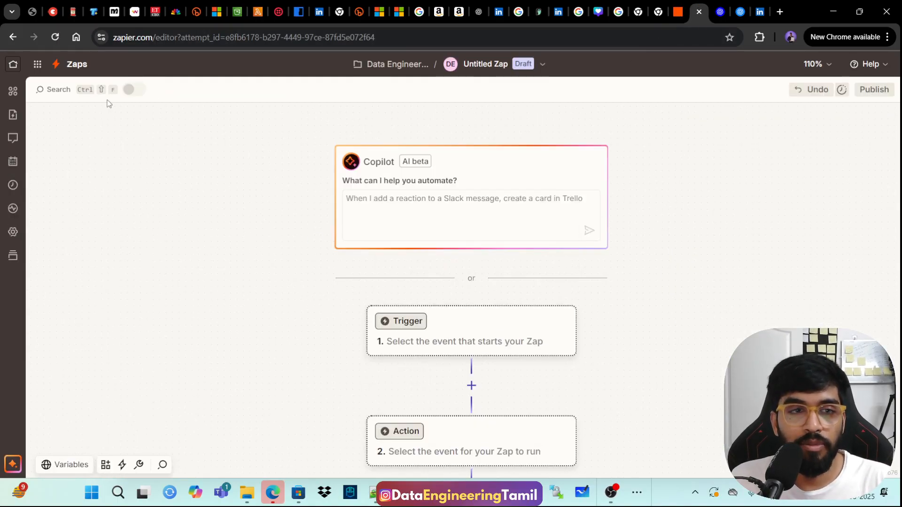
Step: Set the new Zap's trigger to Schedule by Zapier with the Every Day event and continue to its configuration
{"action": "scroll", "coordinate": [310, 224], "scroll_direction": "down", "scroll_amount": 2}
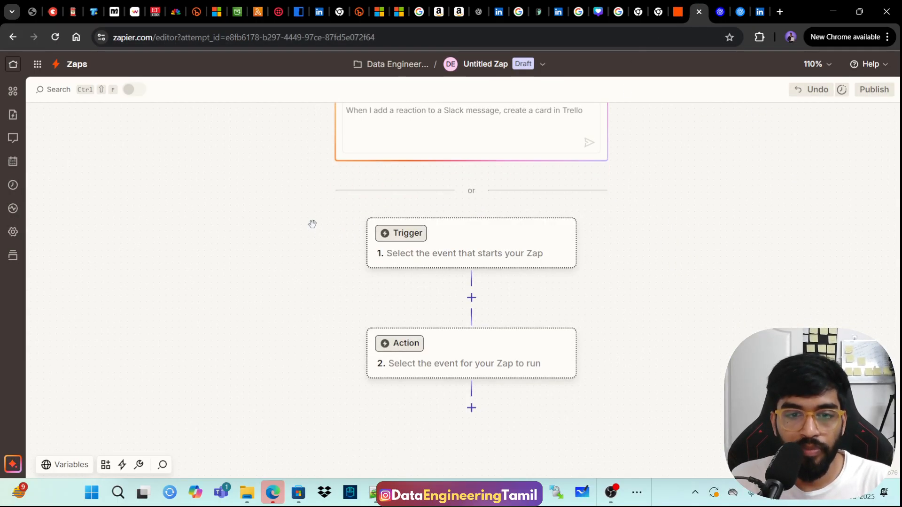
{"action": "left_click", "coordinate": [414, 238]}
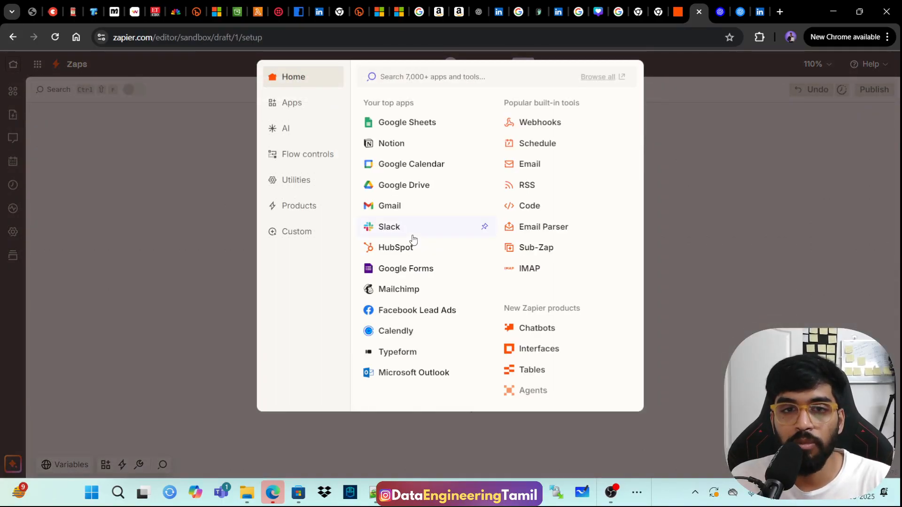
{"action": "left_click_drag", "start_coordinate": [499, 105], "coordinate": [573, 120]}
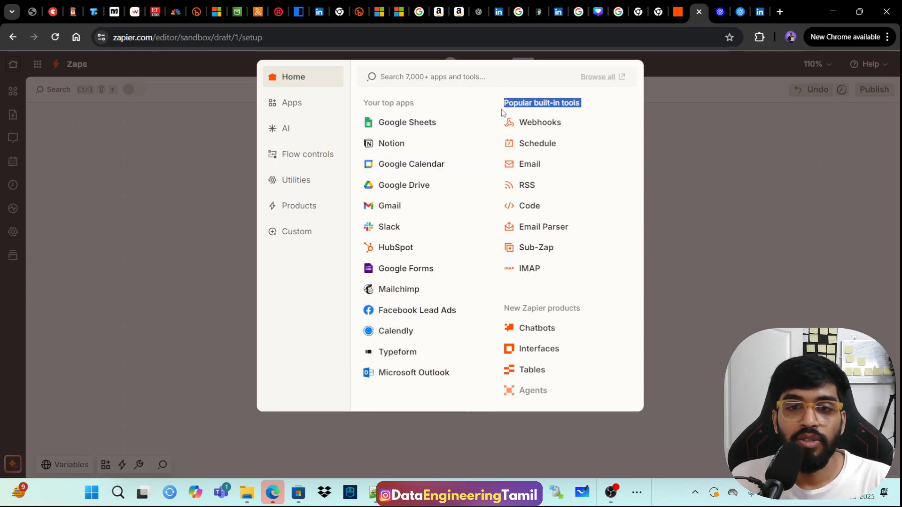
{"action": "left_click", "coordinate": [541, 149]}
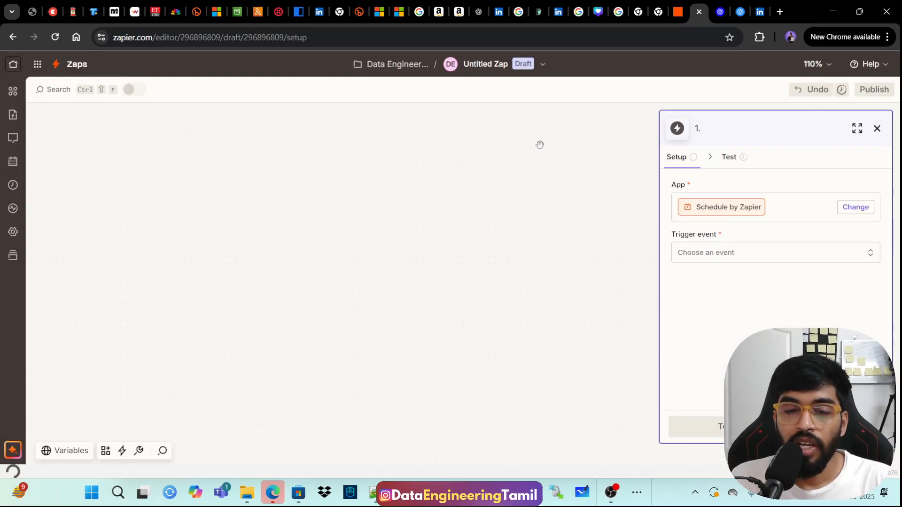
{"action": "left_click", "coordinate": [705, 260]}
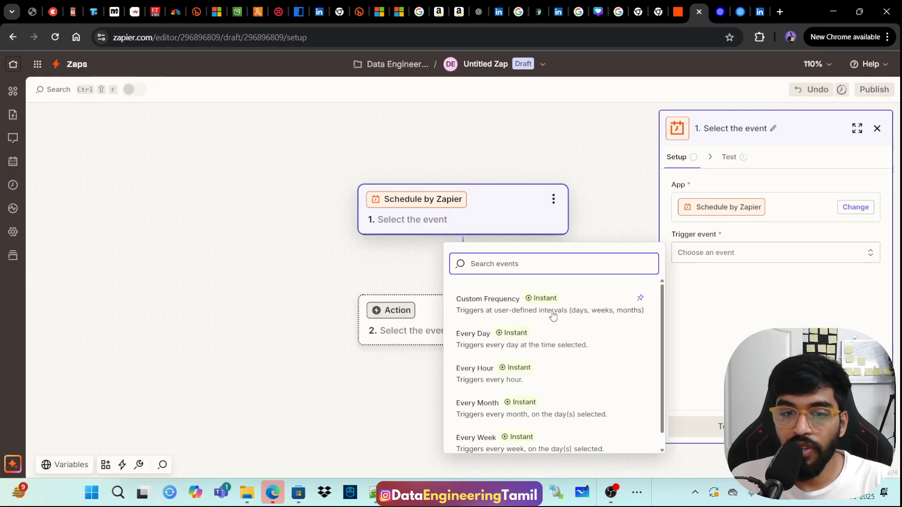
{"action": "left_click", "coordinate": [525, 345]}
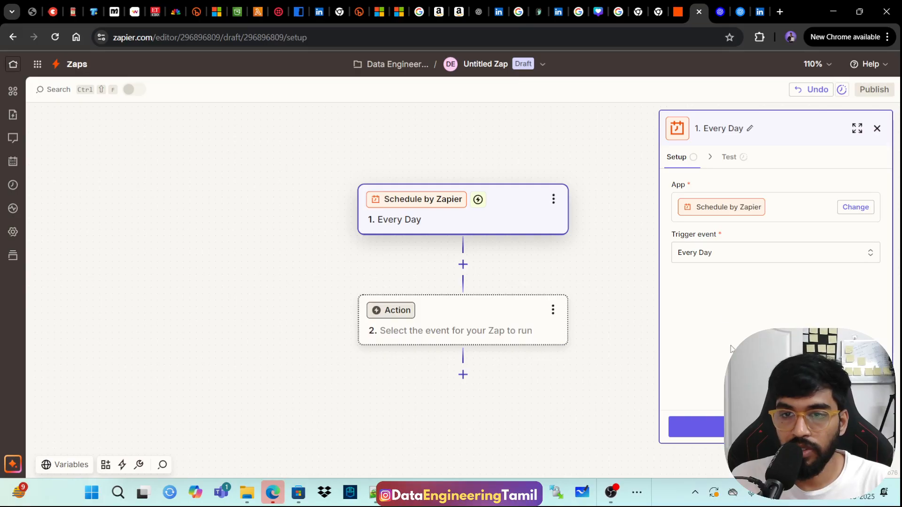
{"action": "left_click", "coordinate": [775, 427]}
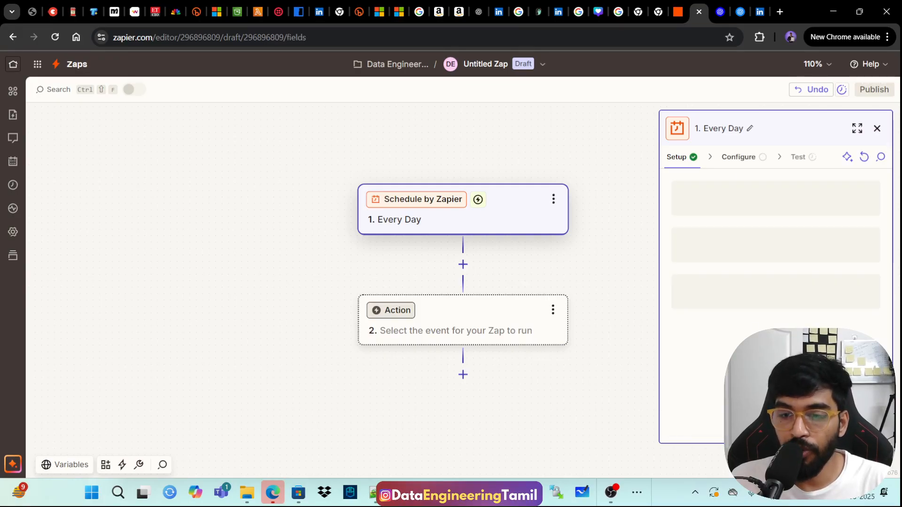
Step: Set the daily trigger's time of day to 6:30 PM and run the trigger test
{"action": "left_click", "coordinate": [715, 202]}
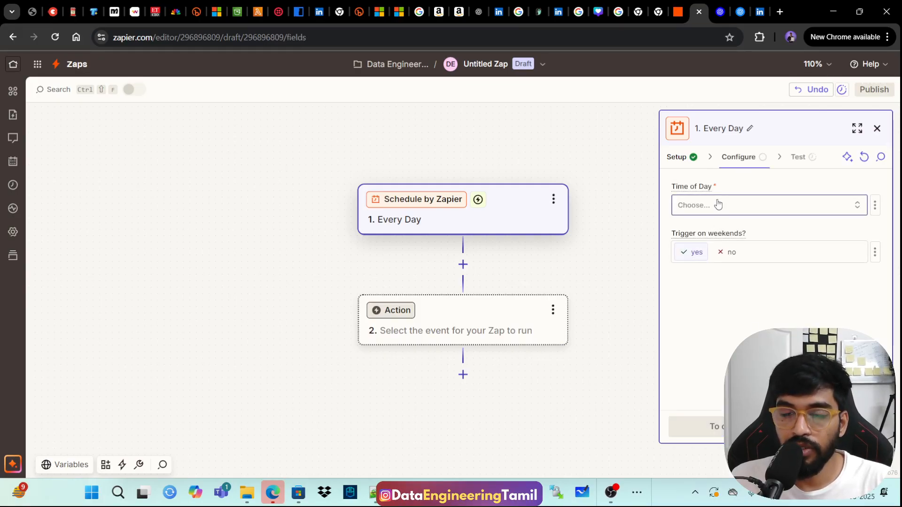
{"action": "scroll", "coordinate": [515, 340], "scroll_direction": "down", "scroll_amount": 20}
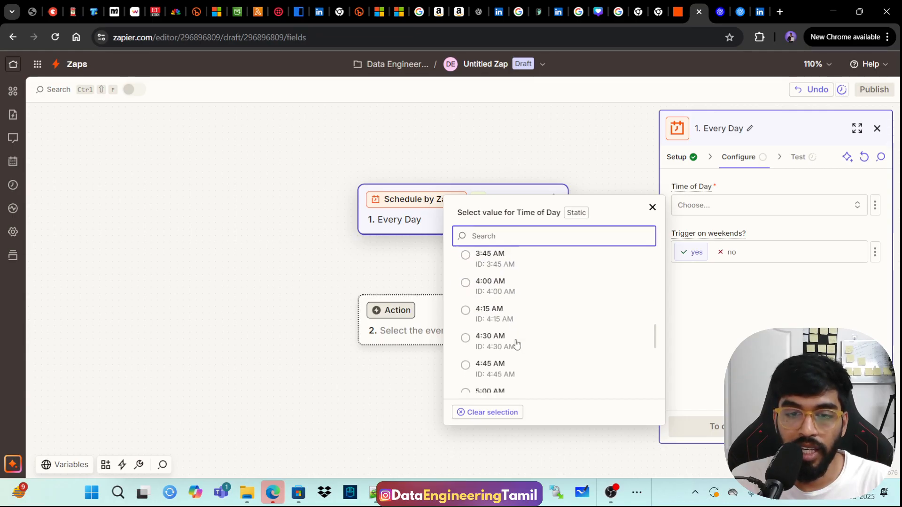
{"action": "scroll", "coordinate": [513, 339], "scroll_direction": "down", "scroll_amount": 12}
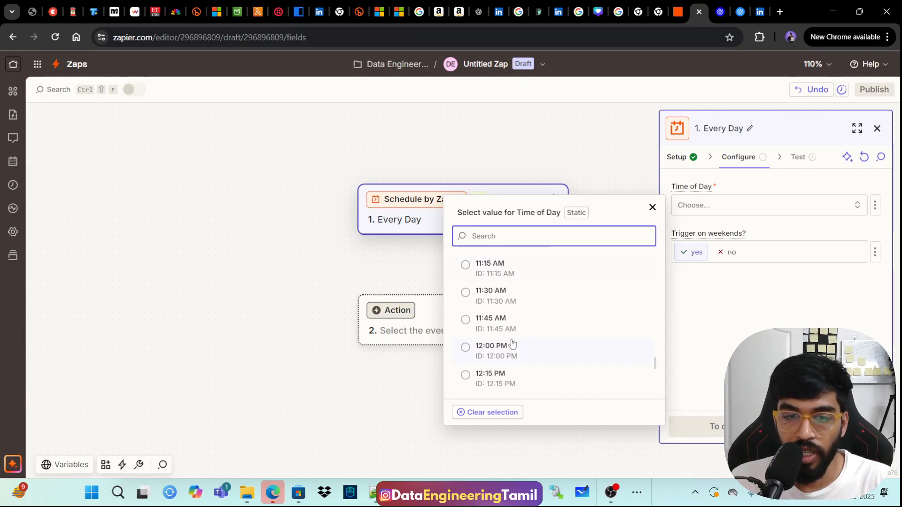
{"action": "scroll", "coordinate": [506, 348], "scroll_direction": "down", "scroll_amount": 8}
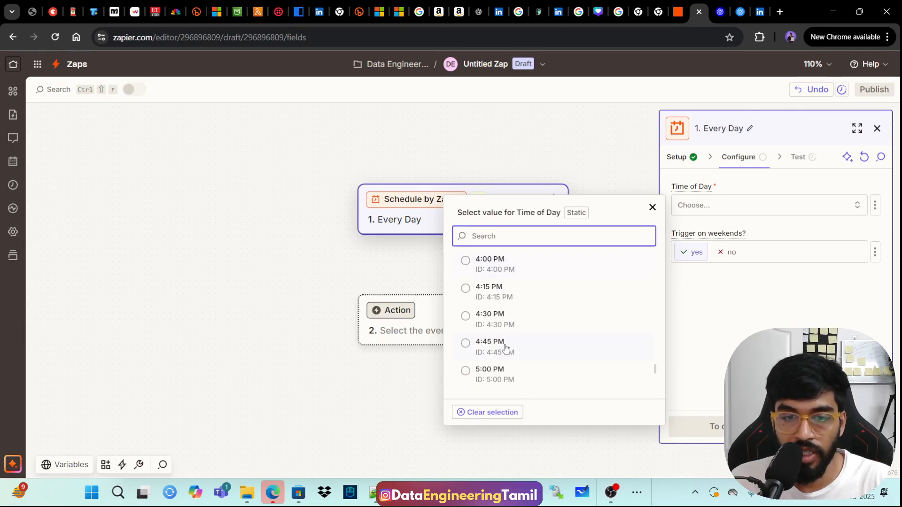
{"action": "left_click", "coordinate": [511, 306]}
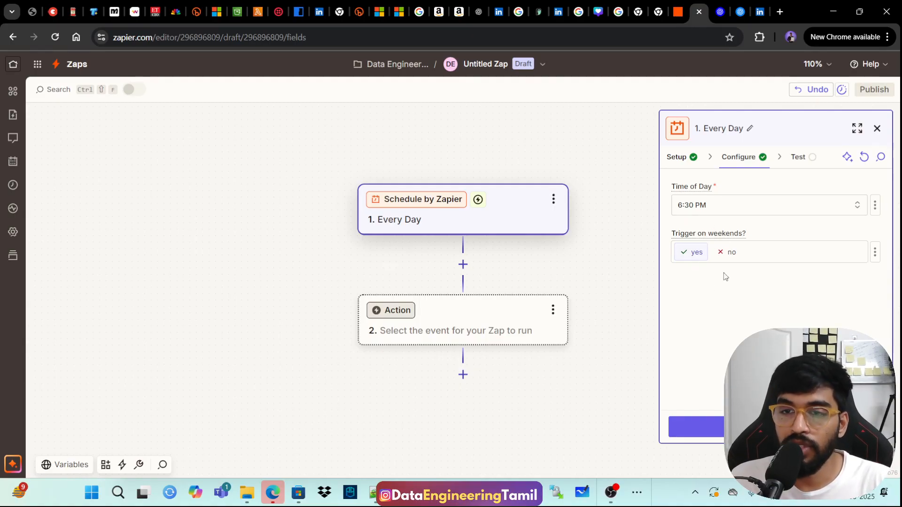
{"action": "left_click", "coordinate": [775, 427]}
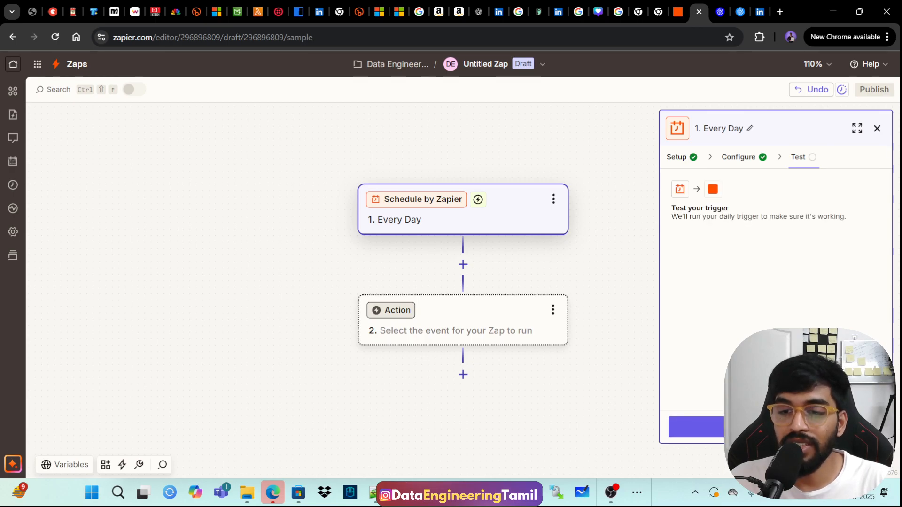
{"action": "left_click", "coordinate": [776, 427]}
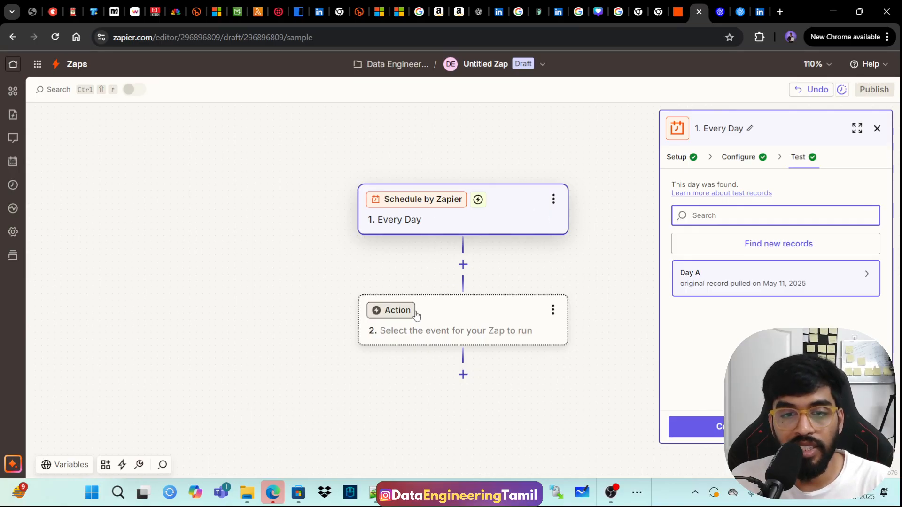
Step: Add ChatGPT (OpenAI) as the Zap's second step and set its action event to Send Prompt
{"action": "left_click", "coordinate": [408, 322]}
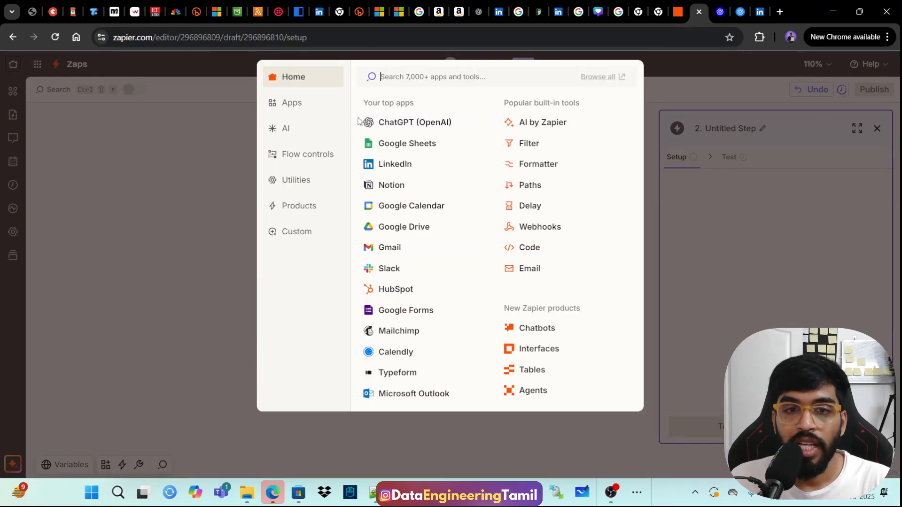
{"action": "left_click", "coordinate": [416, 131]}
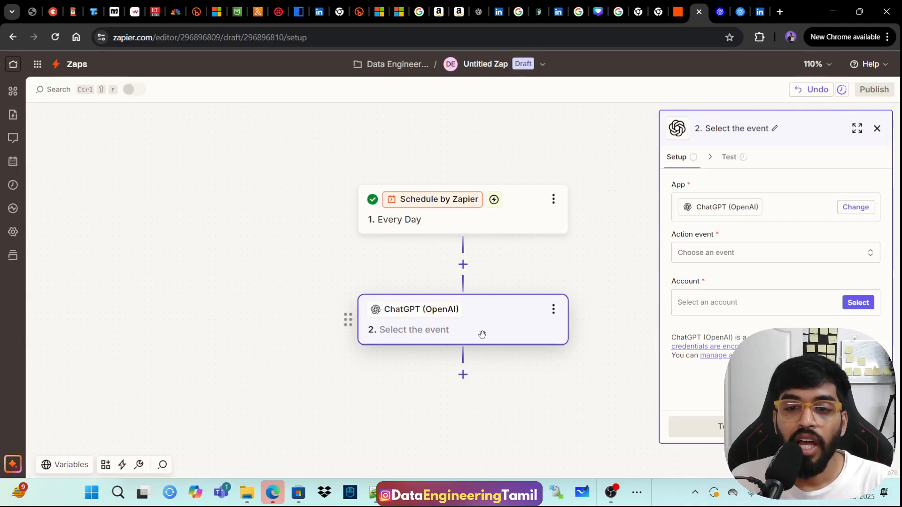
{"action": "left_click", "coordinate": [712, 253]}
{"action": "scroll", "coordinate": [542, 343], "scroll_direction": "down", "scroll_amount": 5}
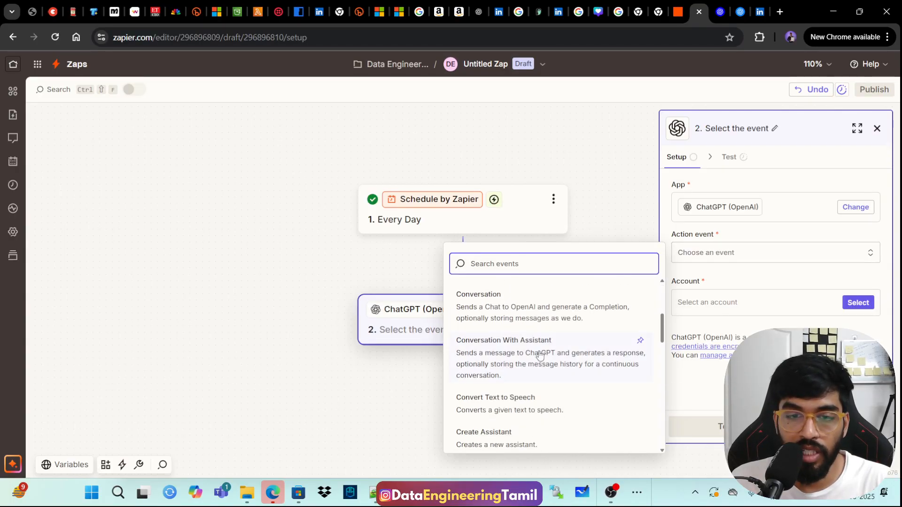
{"action": "scroll", "coordinate": [540, 355], "scroll_direction": "down", "scroll_amount": 6}
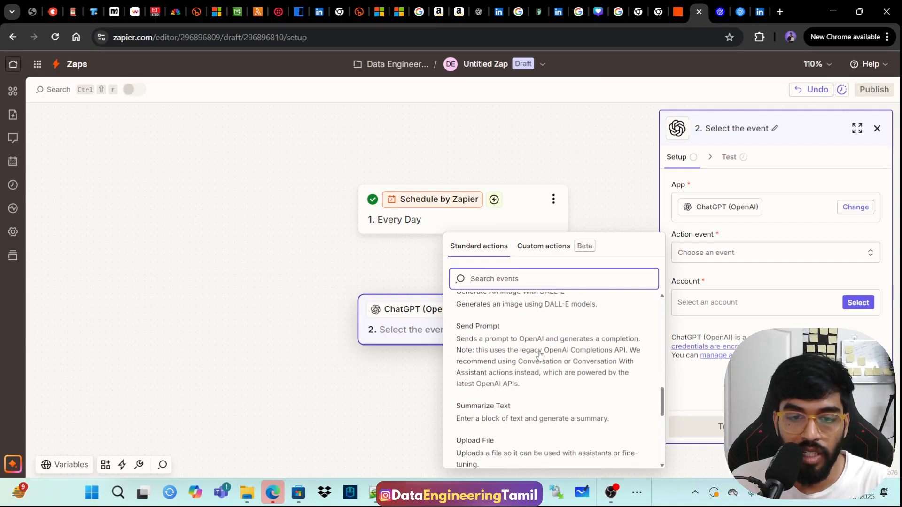
{"action": "left_click", "coordinate": [500, 356]}
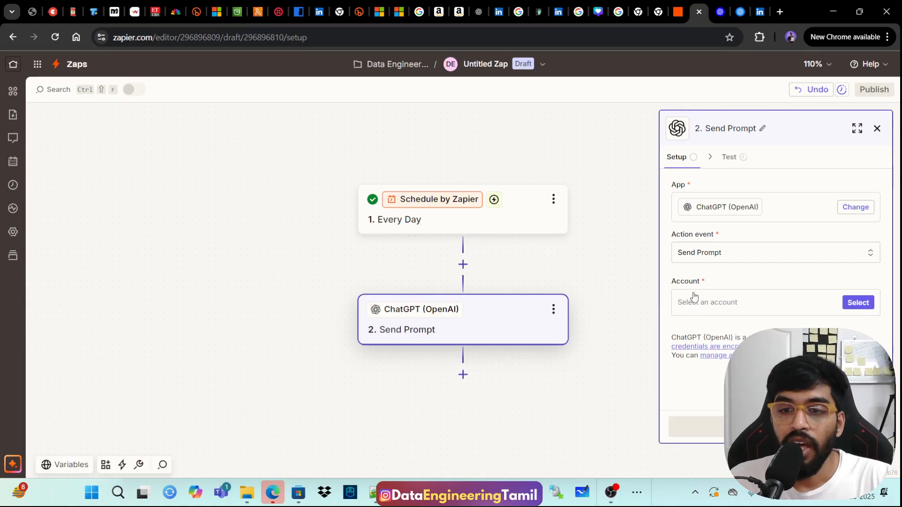
Step: Start connecting a new ChatGPT (OpenAI) account and view the organization's API keys page on the OpenAI platform
{"action": "left_click", "coordinate": [863, 306]}
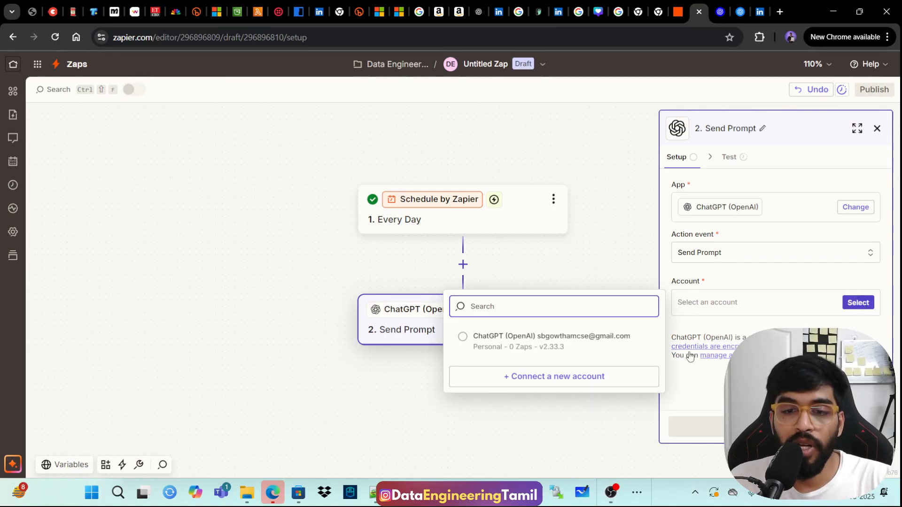
{"action": "left_click", "coordinate": [545, 379]}
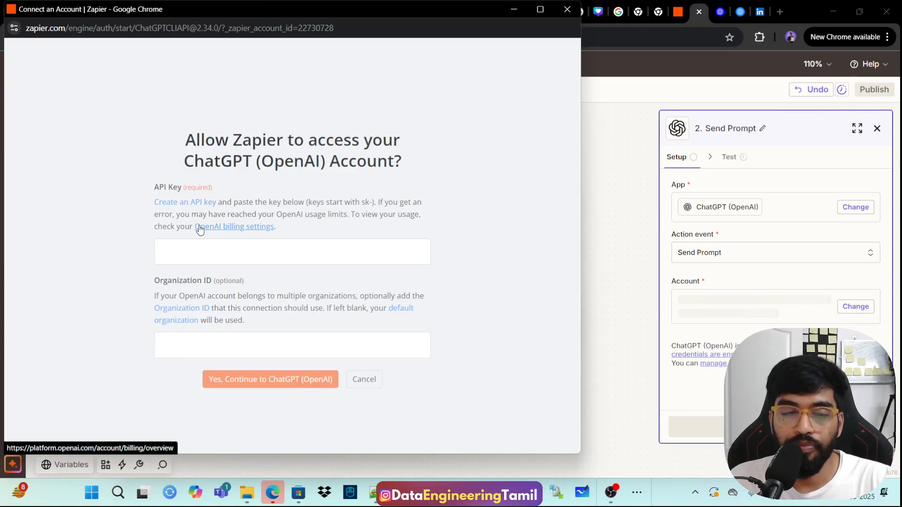
{"action": "left_click", "coordinate": [710, 14]}
{"action": "left_click", "coordinate": [740, 12]}
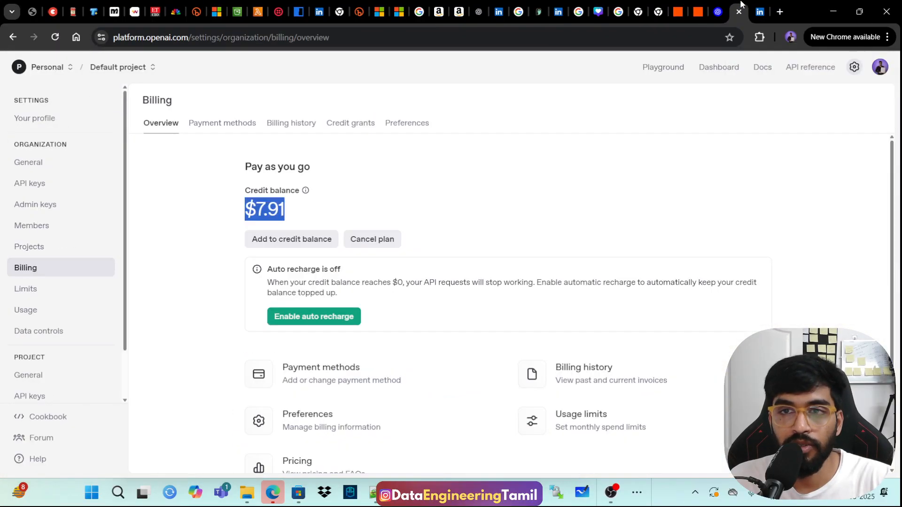
{"action": "left_click", "coordinate": [52, 187]}
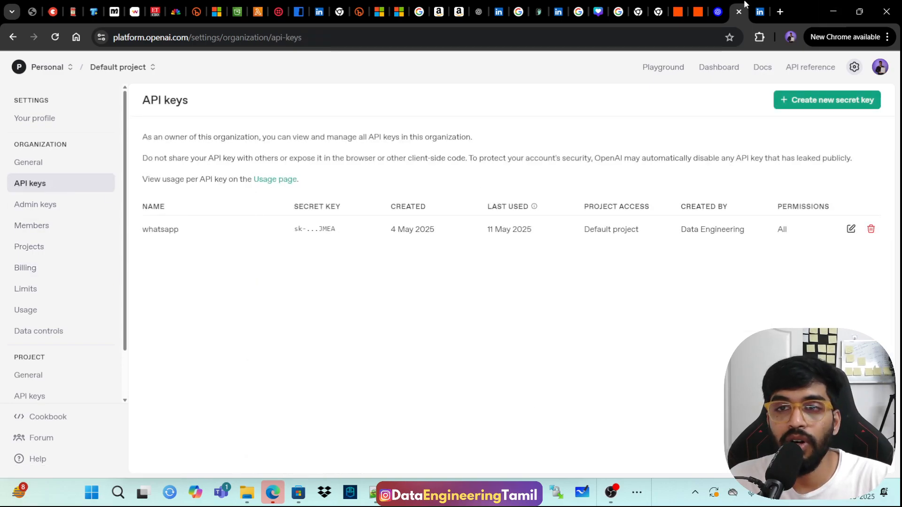
{"action": "left_click", "coordinate": [699, 12]}
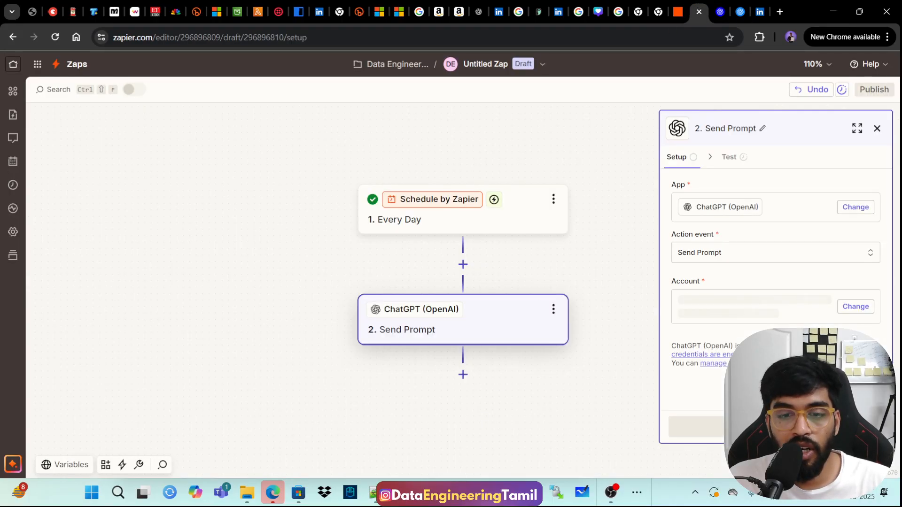
{"action": "mouse_move", "coordinate": [272, 493]}
{"action": "left_click", "coordinate": [583, 425]}
{"action": "left_click", "coordinate": [288, 254]}
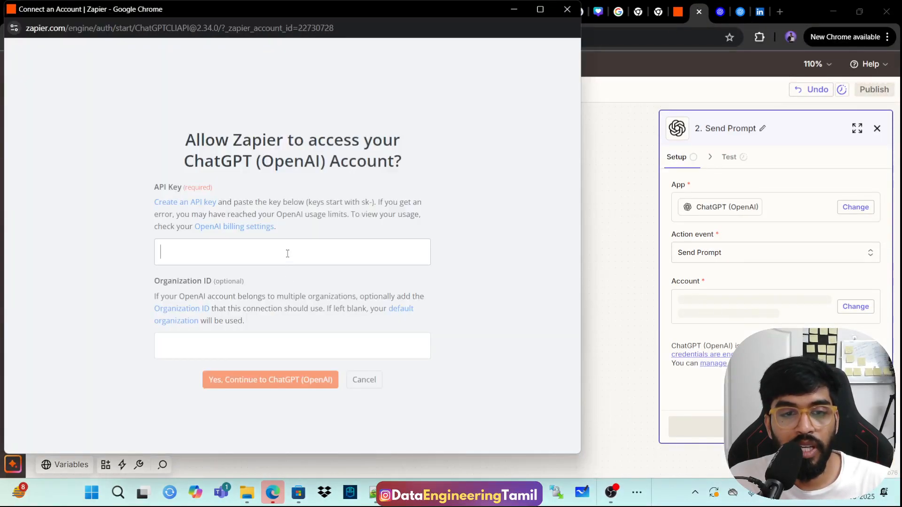
{"action": "left_click", "coordinate": [367, 385]}
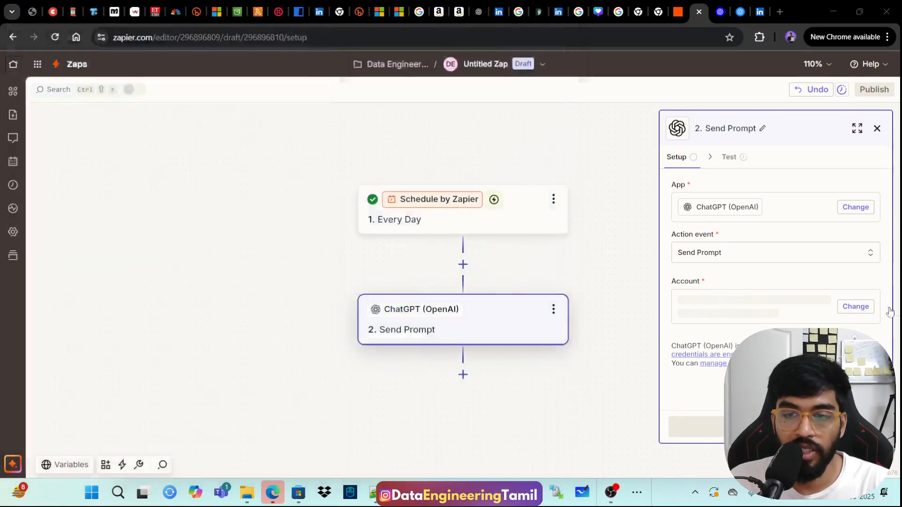
Step: Select the already connected ChatGPT (OpenAI) account for the Send Prompt step and continue to its configuration
{"action": "left_click", "coordinate": [787, 306]}
{"action": "left_click", "coordinate": [466, 339]}
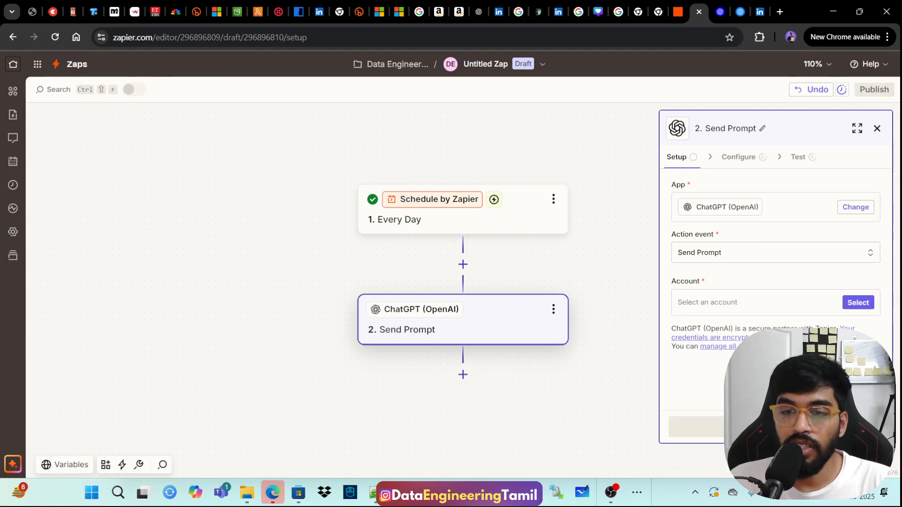
{"action": "left_click", "coordinate": [775, 426]}
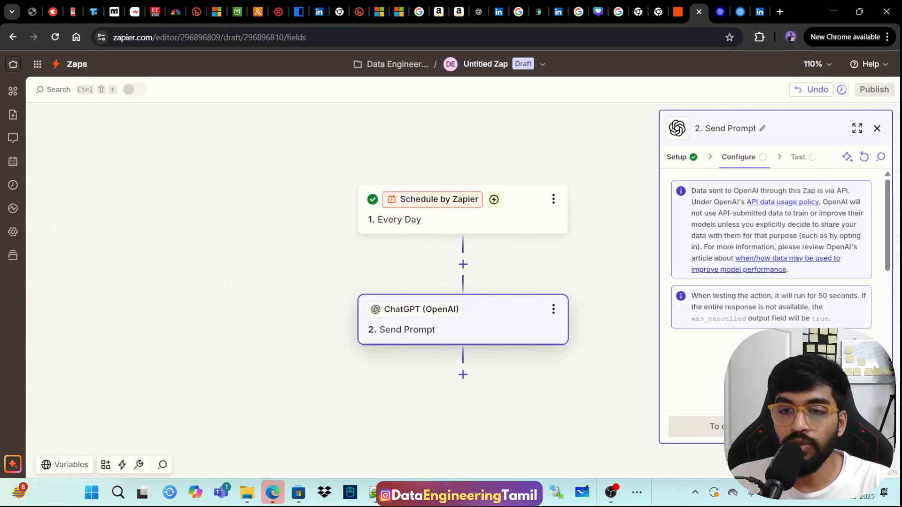
Step: Look over the Send Prompt step's prompt field and available model choices, keeping gpt-3.5-turbo-instruct
{"action": "scroll", "coordinate": [724, 312], "scroll_direction": "down", "scroll_amount": 3}
{"action": "left_click", "coordinate": [724, 312]}
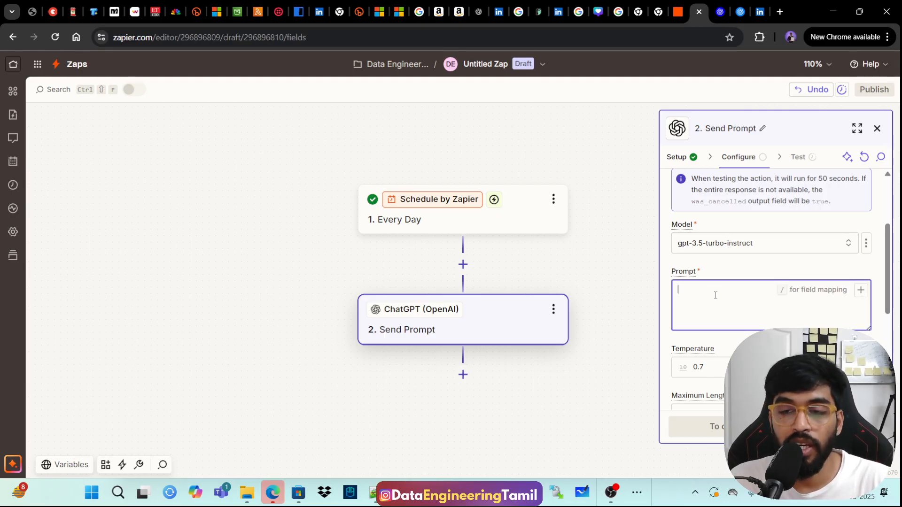
{"action": "left_click", "coordinate": [712, 249]}
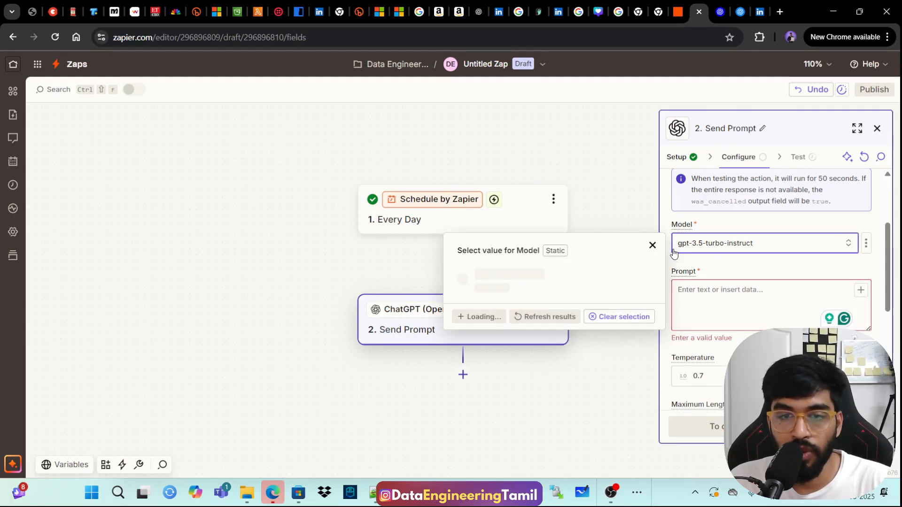
{"action": "scroll", "coordinate": [517, 384], "scroll_direction": "down", "scroll_amount": 5}
{"action": "scroll", "coordinate": [520, 389], "scroll_direction": "up", "scroll_amount": 1}
{"action": "scroll", "coordinate": [519, 389], "scroll_direction": "down", "scroll_amount": 2}
{"action": "key", "text": "Escape"}
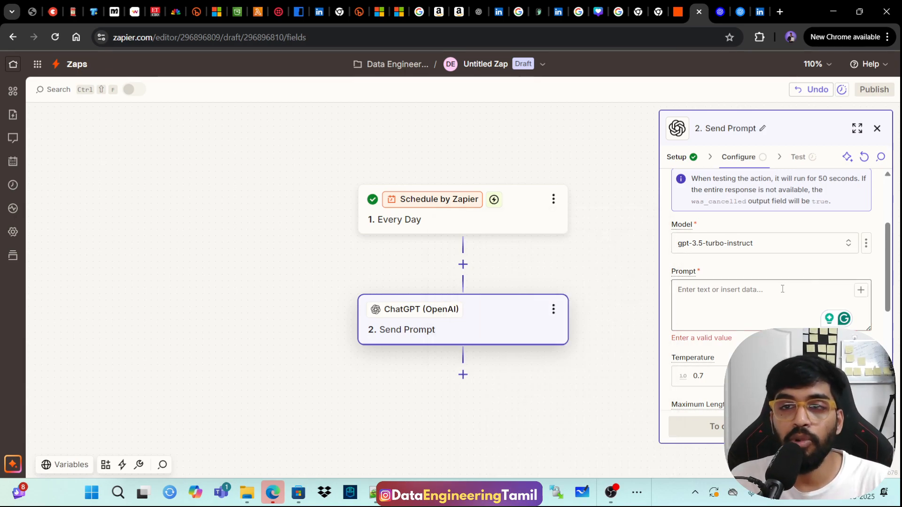
Step: Open the Send Prompt configuration in the linkedin_post Zap and read the prompt's SQL topic list and task instructions
{"action": "left_click", "coordinate": [682, 10]}
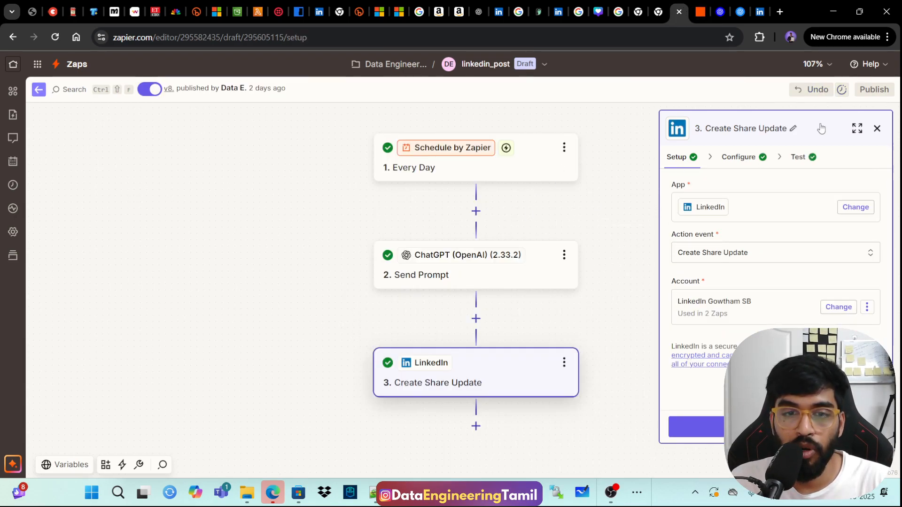
{"action": "left_click", "coordinate": [487, 284]}
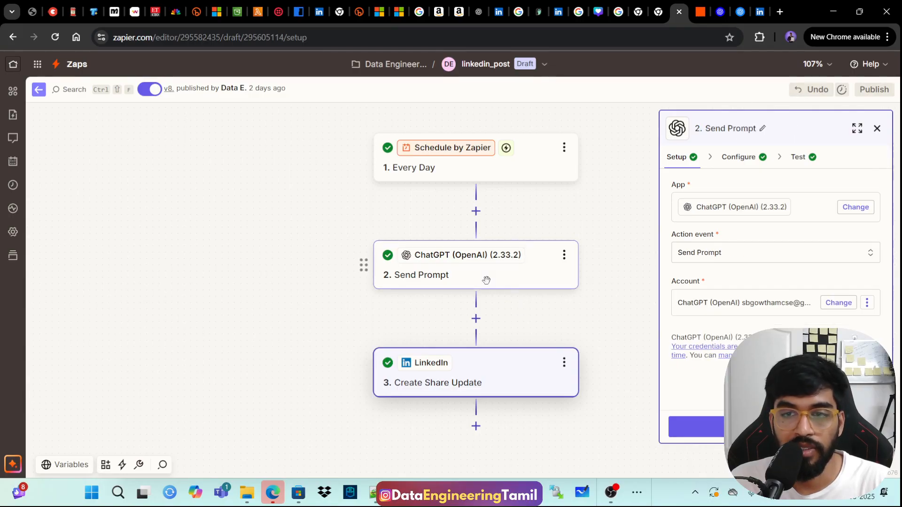
{"action": "left_click", "coordinate": [730, 168]}
{"action": "scroll", "coordinate": [745, 304], "scroll_direction": "down", "scroll_amount": 5}
{"action": "scroll", "coordinate": [745, 303], "scroll_direction": "up", "scroll_amount": 1}
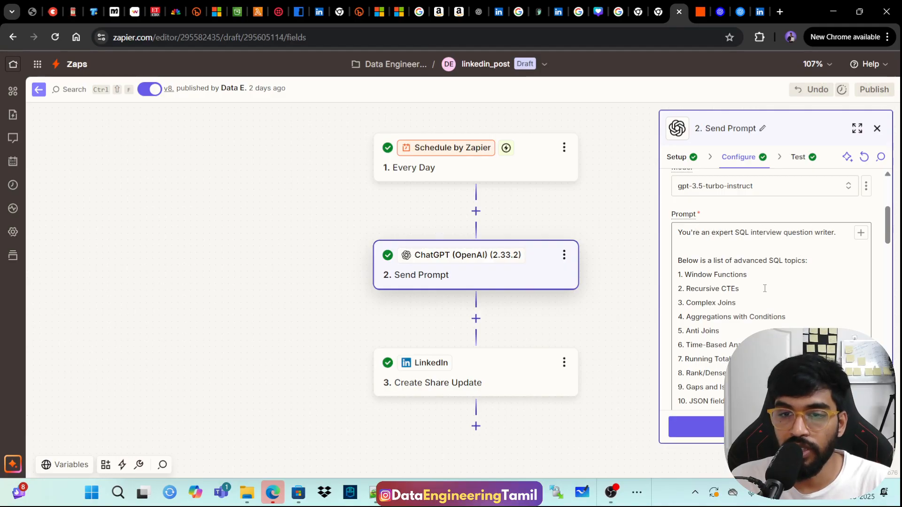
{"action": "scroll", "coordinate": [765, 288], "scroll_direction": "down", "scroll_amount": 1}
{"action": "left_click_drag", "start_coordinate": [683, 221], "coordinate": [754, 342]}
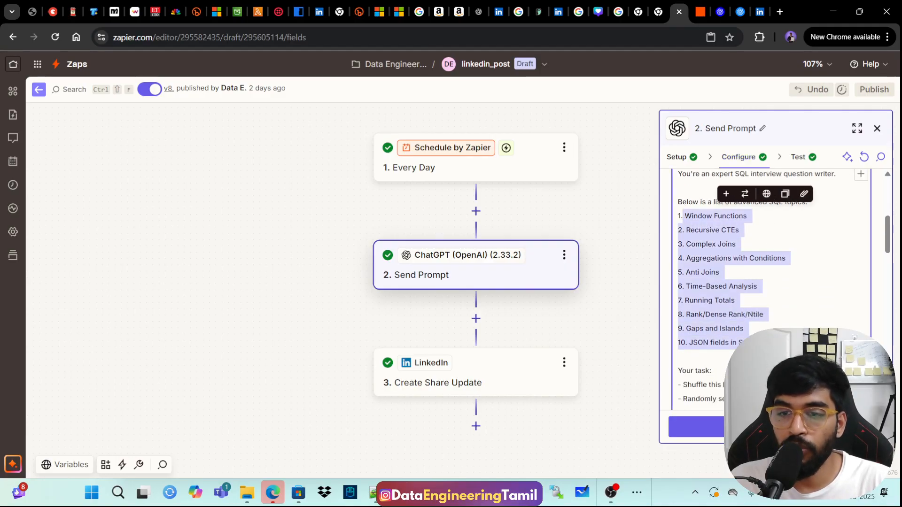
{"action": "scroll", "coordinate": [729, 254], "scroll_direction": "down", "scroll_amount": 3}
{"action": "double_click", "coordinate": [715, 209]}
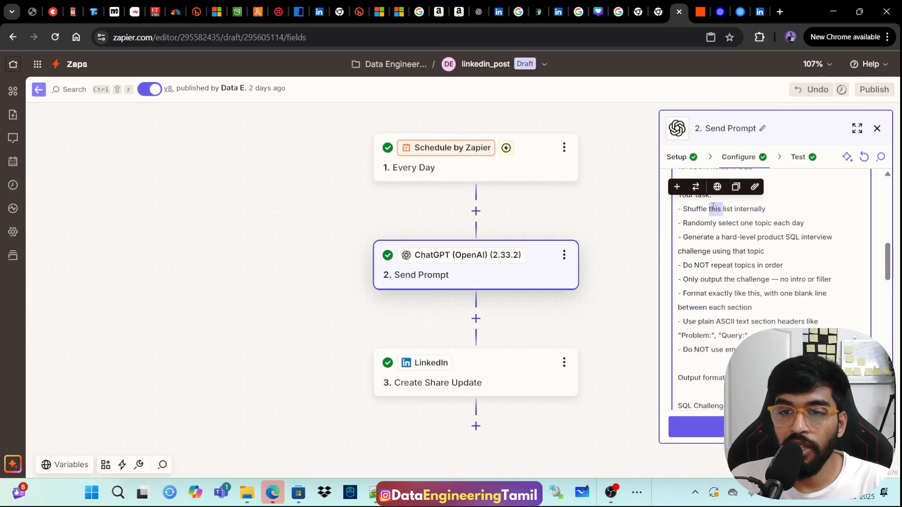
{"action": "left_click_drag", "start_coordinate": [692, 209], "coordinate": [802, 224]}
{"action": "left_click_drag", "start_coordinate": [702, 237], "coordinate": [818, 238]}
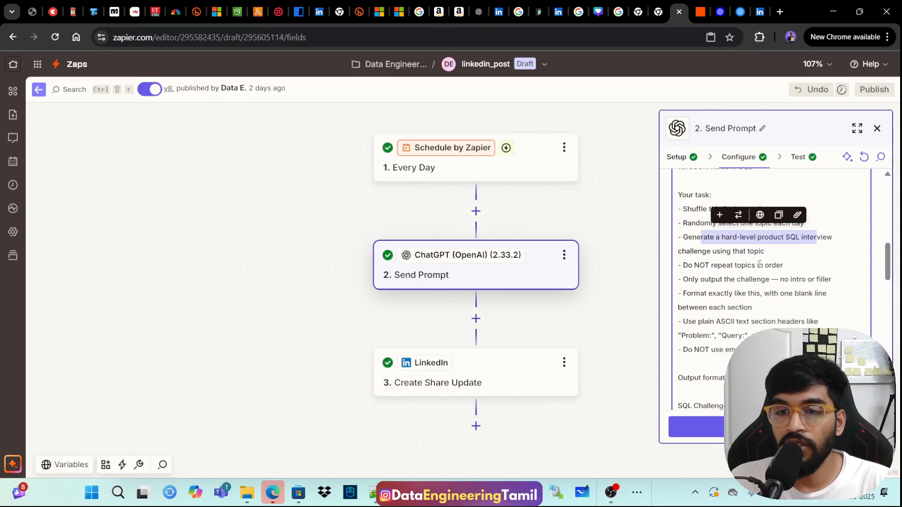
{"action": "left_click_drag", "start_coordinate": [689, 278], "coordinate": [752, 308]}
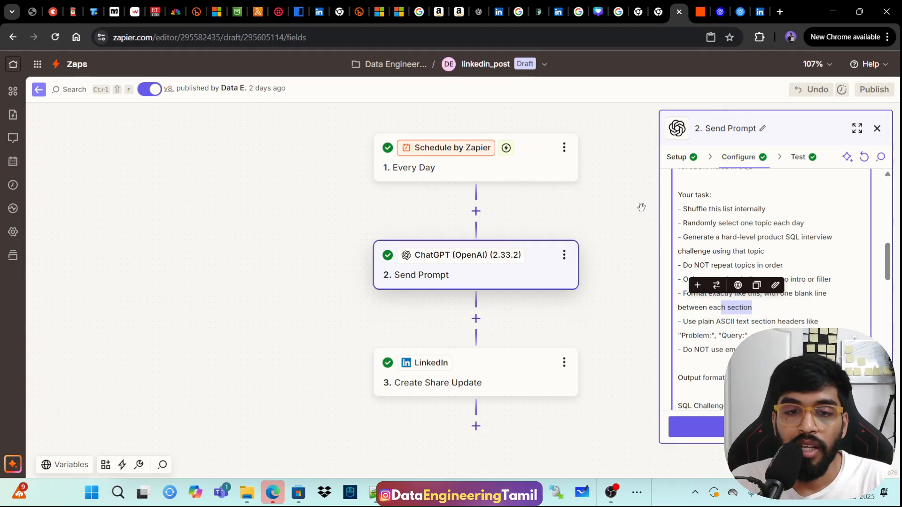
Step: Copy the entire prompt from the linkedin_post Zap into the Prompt field of the untitled Zap's Send Prompt step
{"action": "left_click", "coordinate": [739, 195]}
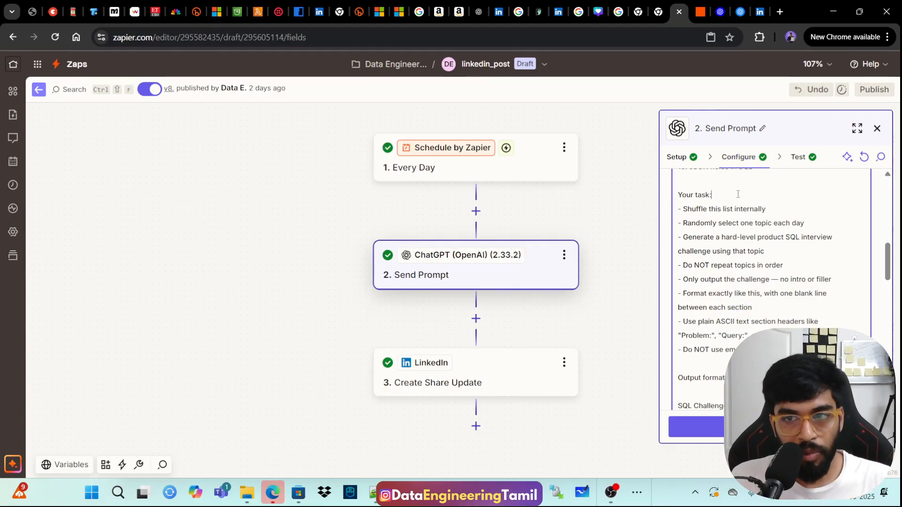
{"action": "key", "text": "ctrl+a"}
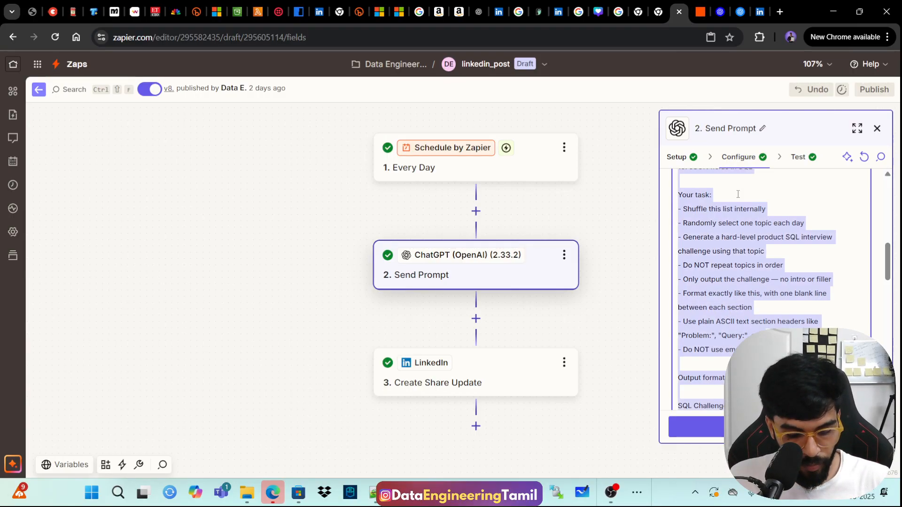
{"action": "left_click", "coordinate": [699, 9]}
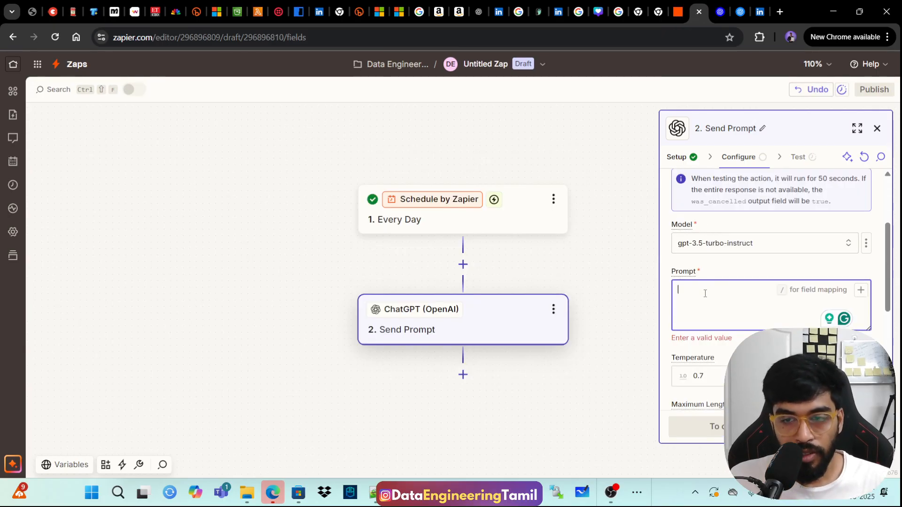
{"action": "key", "text": "ctrl+v"}
Step: Review the pasted prompt and remaining settings, continue to the test stage, and test the Send Prompt step
{"action": "scroll", "coordinate": [705, 282], "scroll_direction": "down", "scroll_amount": 4}
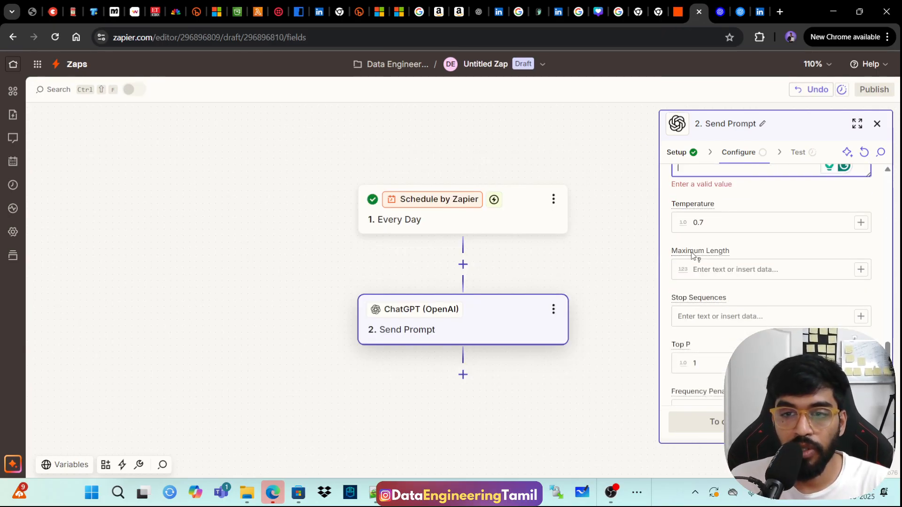
{"action": "scroll", "coordinate": [733, 235], "scroll_direction": "up", "scroll_amount": 10}
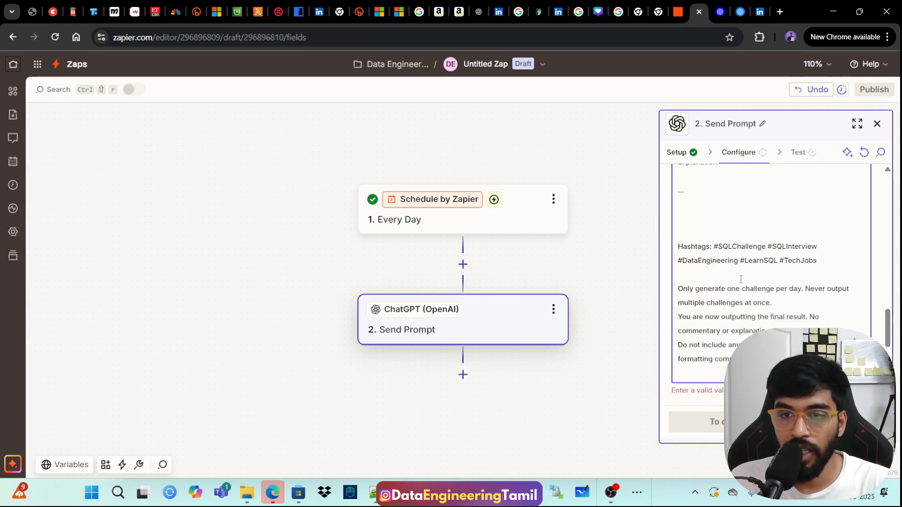
{"action": "scroll", "coordinate": [740, 279], "scroll_direction": "up", "scroll_amount": 2}
{"action": "scroll", "coordinate": [740, 279], "scroll_direction": "down", "scroll_amount": 10}
{"action": "scroll", "coordinate": [741, 279], "scroll_direction": "up", "scroll_amount": 5}
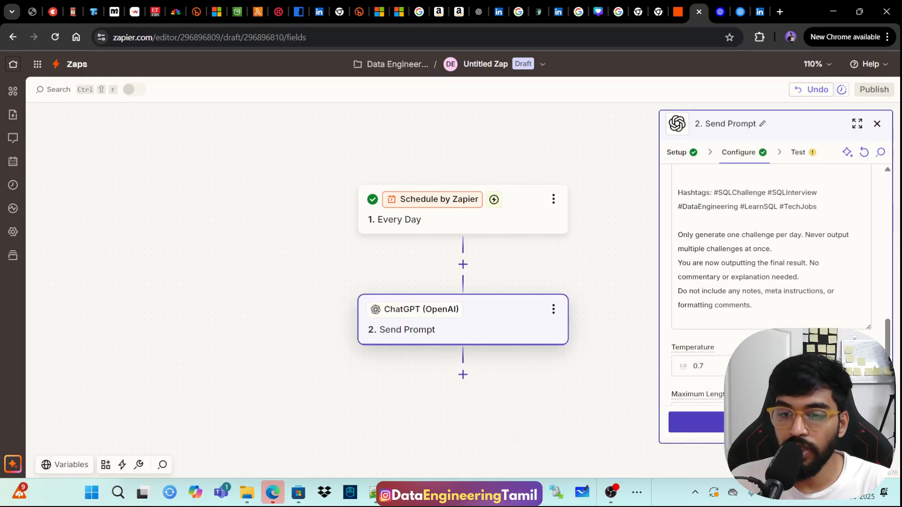
{"action": "left_click", "coordinate": [695, 422]}
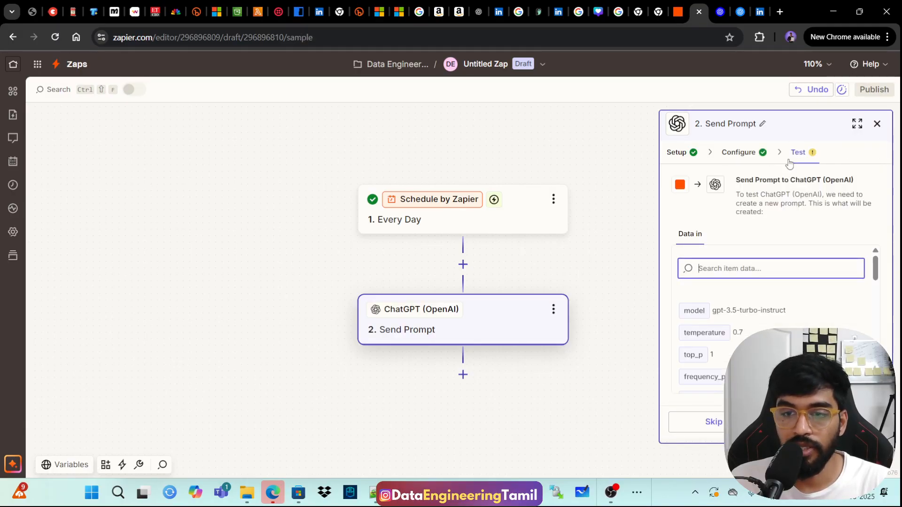
{"action": "scroll", "coordinate": [794, 293], "scroll_direction": "down", "scroll_amount": 3}
{"action": "scroll", "coordinate": [776, 319], "scroll_direction": "down", "scroll_amount": 5}
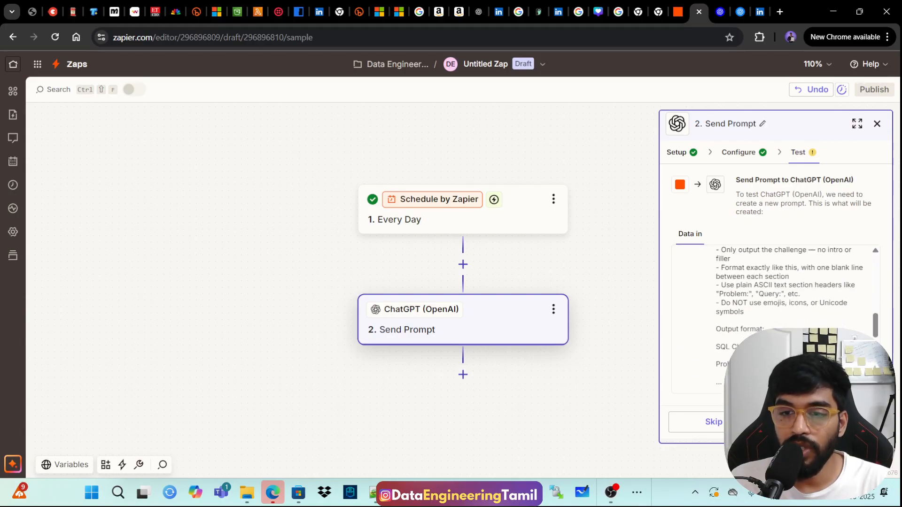
{"action": "left_click", "coordinate": [830, 422]}
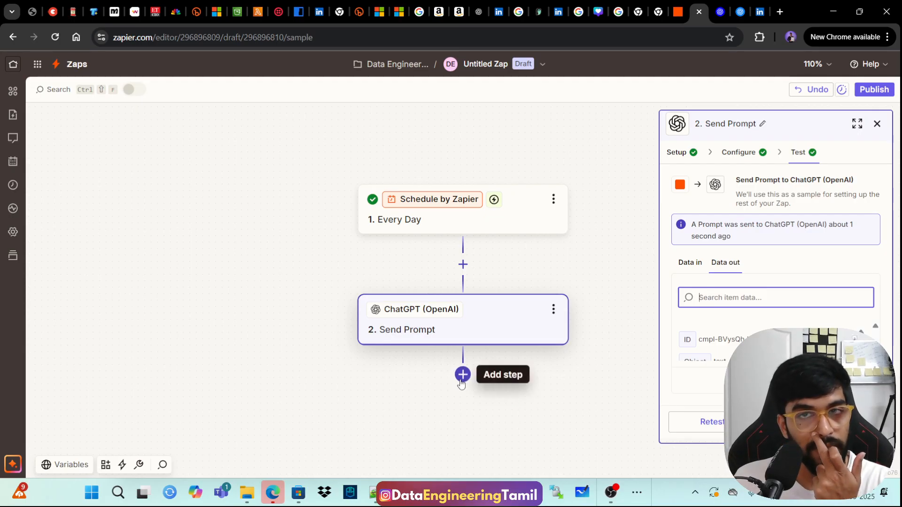
Step: Add a LinkedIn action after the Send Prompt step and set its action event to Create Share Update
{"action": "left_click", "coordinate": [462, 382]}
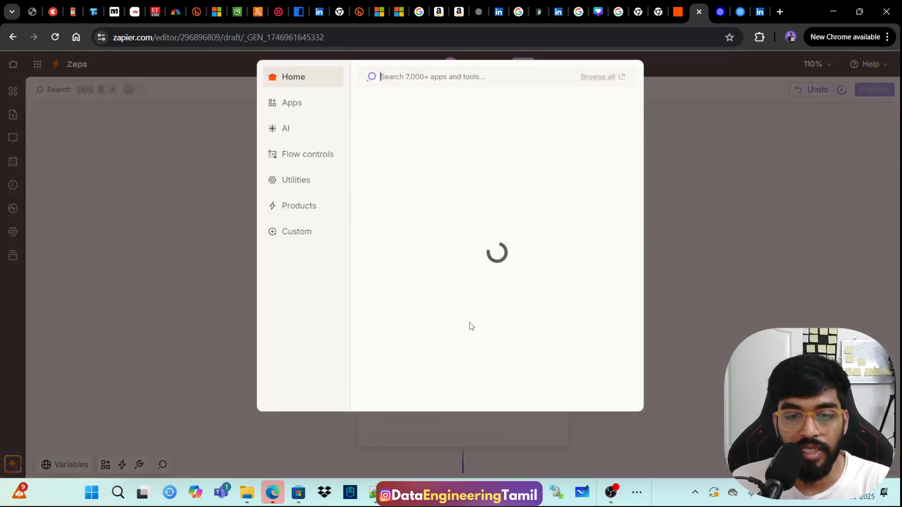
{"action": "type", "text": "link"}
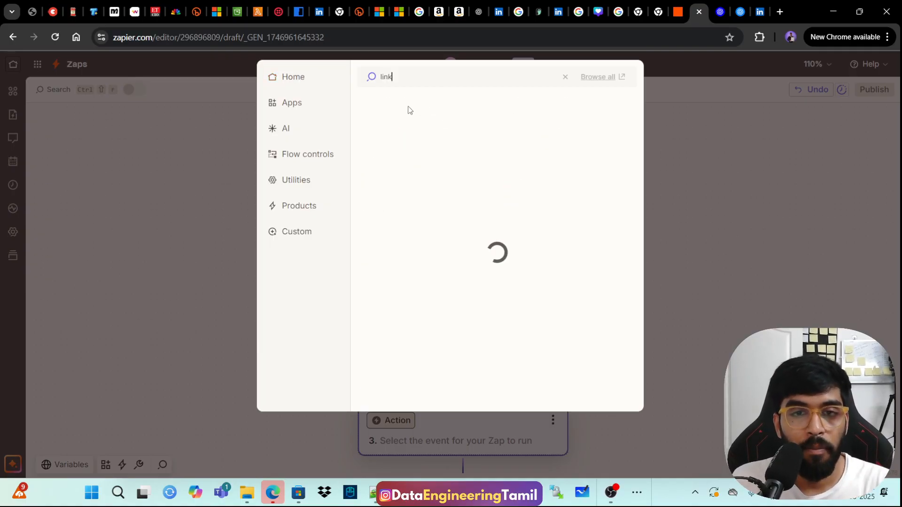
{"action": "left_click", "coordinate": [400, 126]}
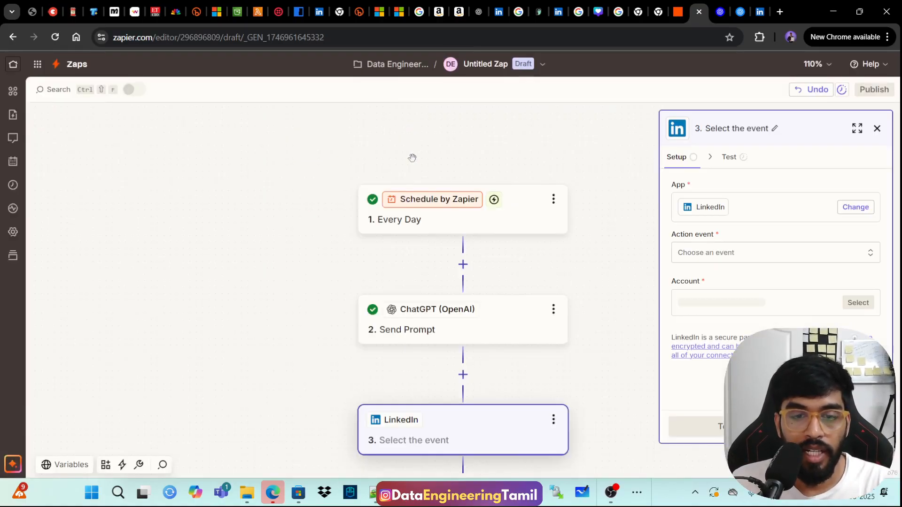
{"action": "left_click", "coordinate": [688, 254]}
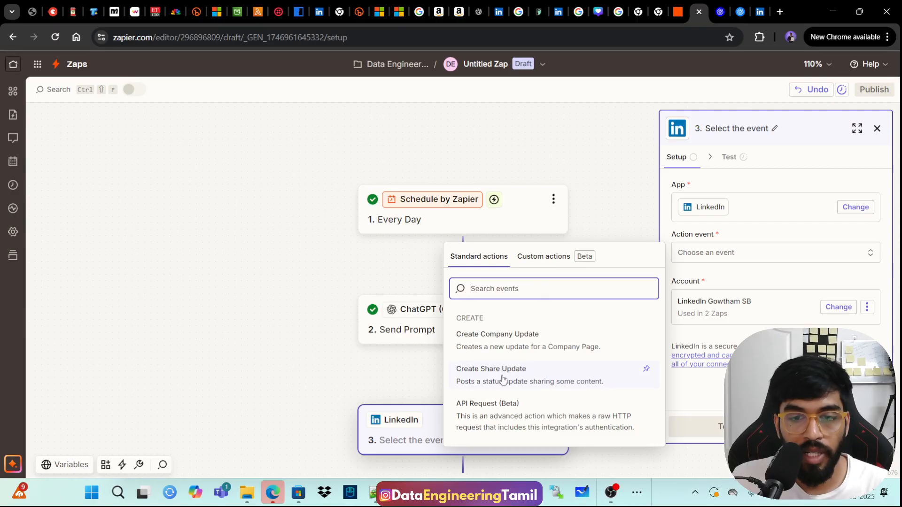
{"action": "left_click", "coordinate": [487, 380]}
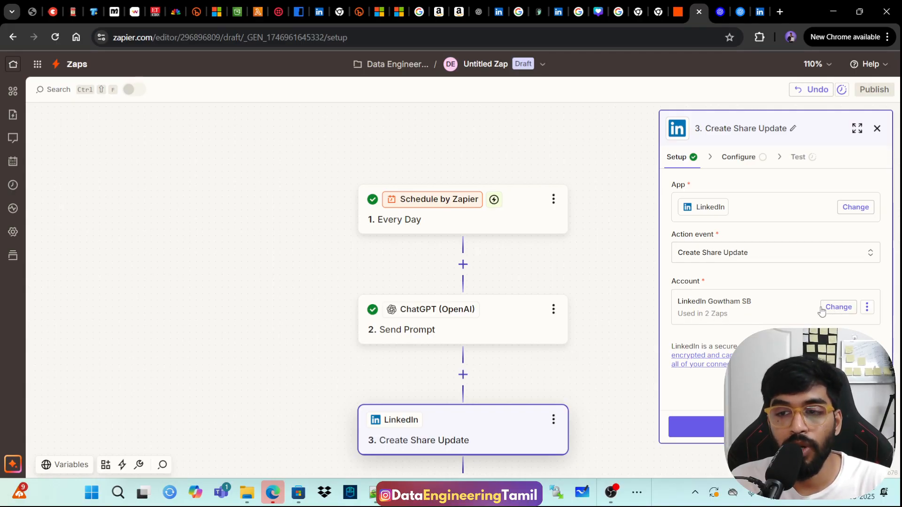
{"action": "left_click", "coordinate": [836, 308]}
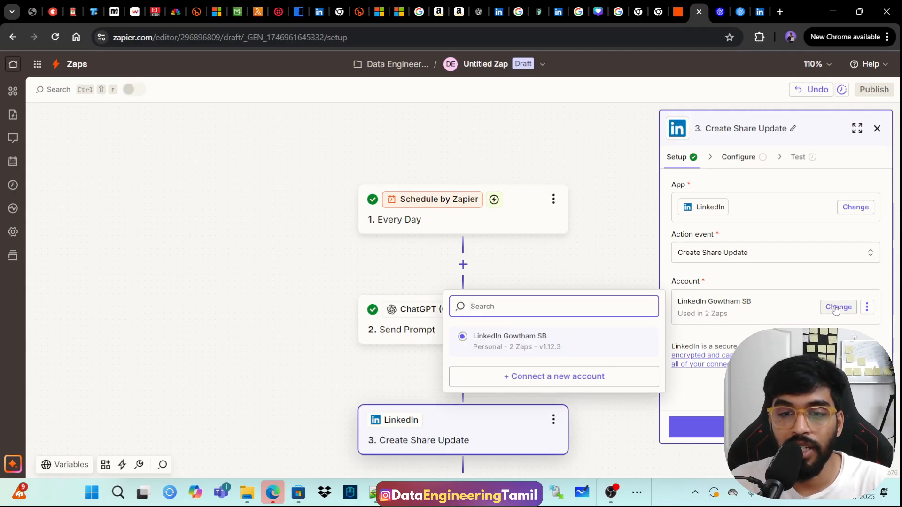
{"action": "left_click", "coordinate": [539, 378]}
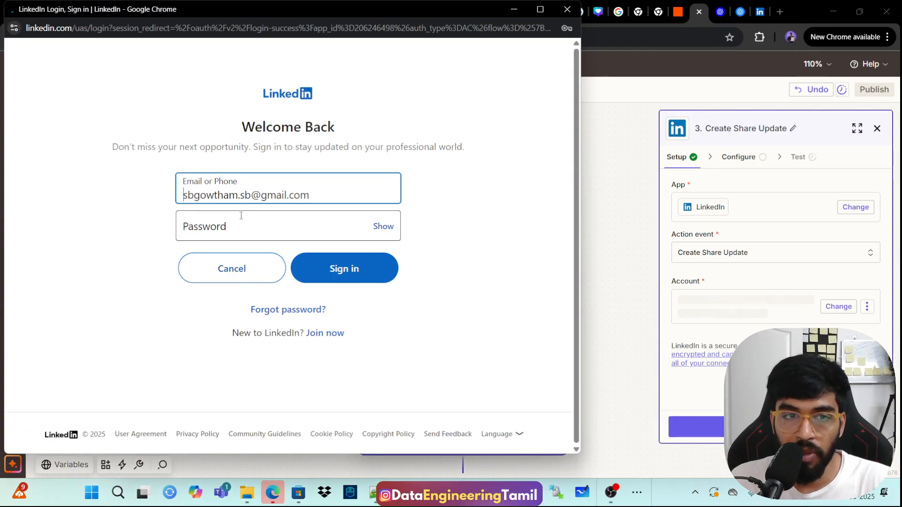
{"action": "left_click", "coordinate": [565, 10]}
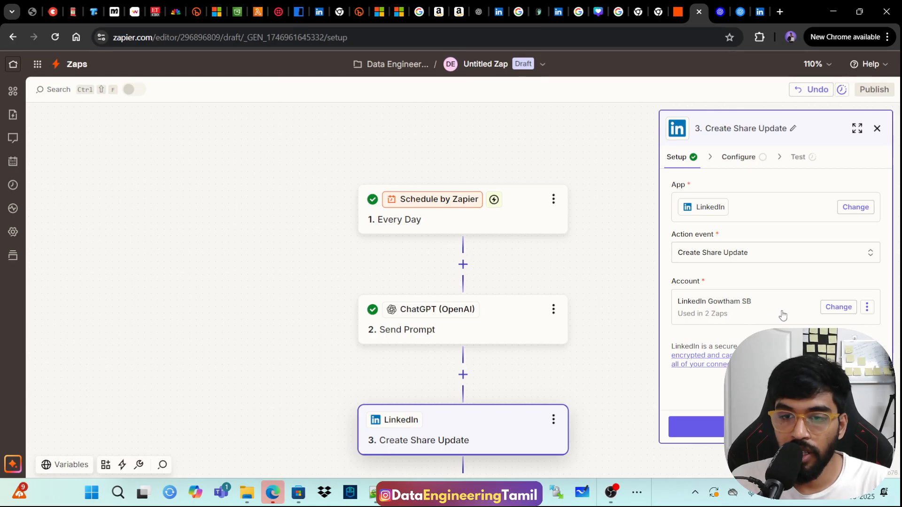
Step: Continue to the Create Share Update configuration and insert the Send Prompt step's Response as the Comment
{"action": "left_click", "coordinate": [696, 426]}
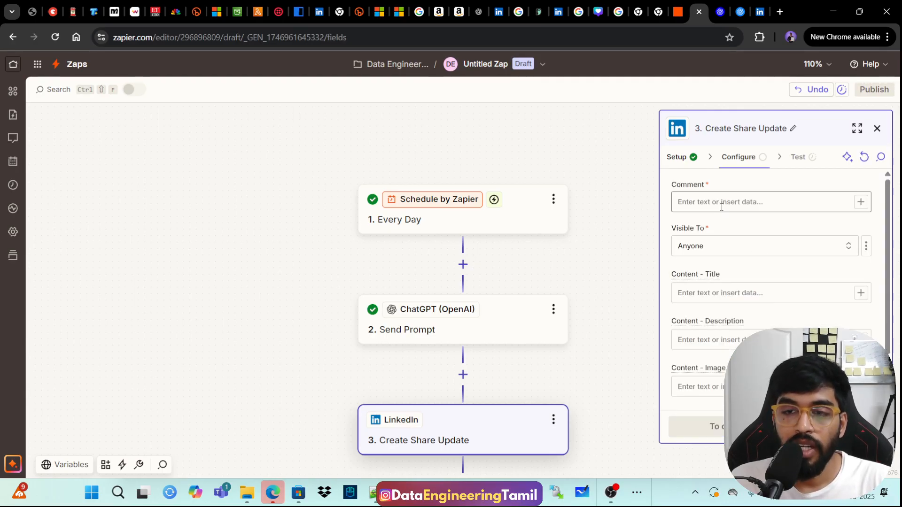
{"action": "left_click", "coordinate": [722, 207]}
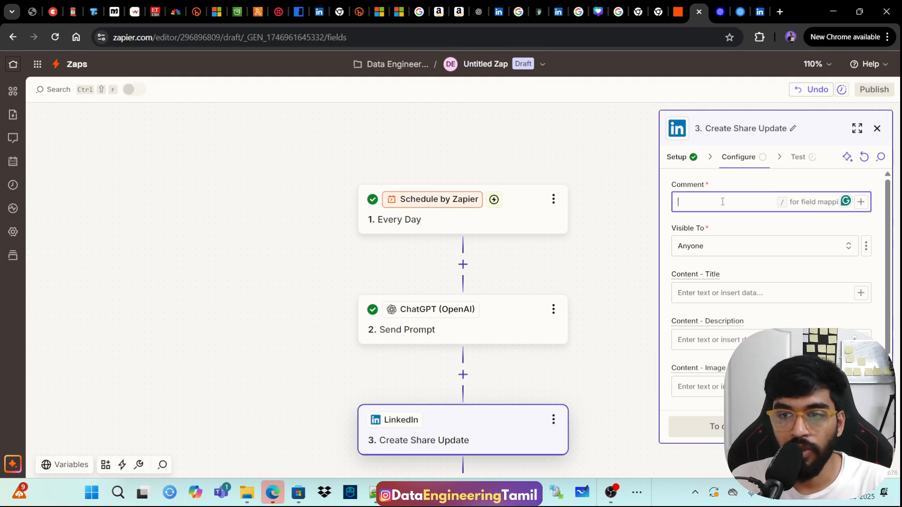
{"action": "left_click", "coordinate": [861, 203]}
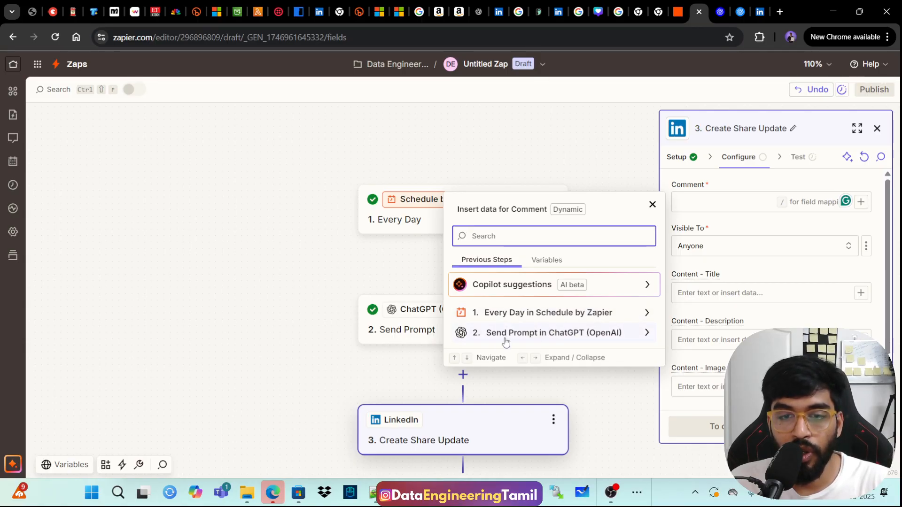
{"action": "left_click", "coordinate": [596, 336]}
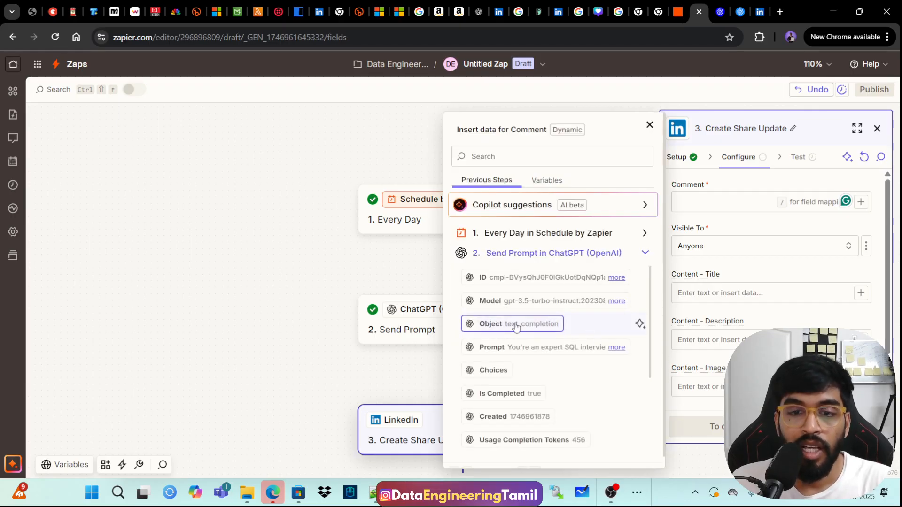
{"action": "scroll", "coordinate": [514, 324], "scroll_direction": "down", "scroll_amount": 2}
{"action": "scroll", "coordinate": [516, 353], "scroll_direction": "down", "scroll_amount": 1}
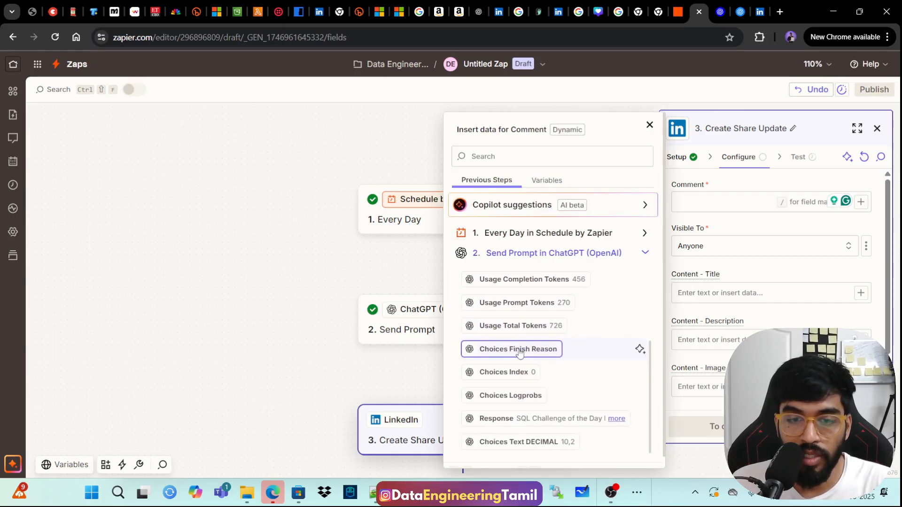
{"action": "scroll", "coordinate": [585, 367], "scroll_direction": "up", "scroll_amount": 4}
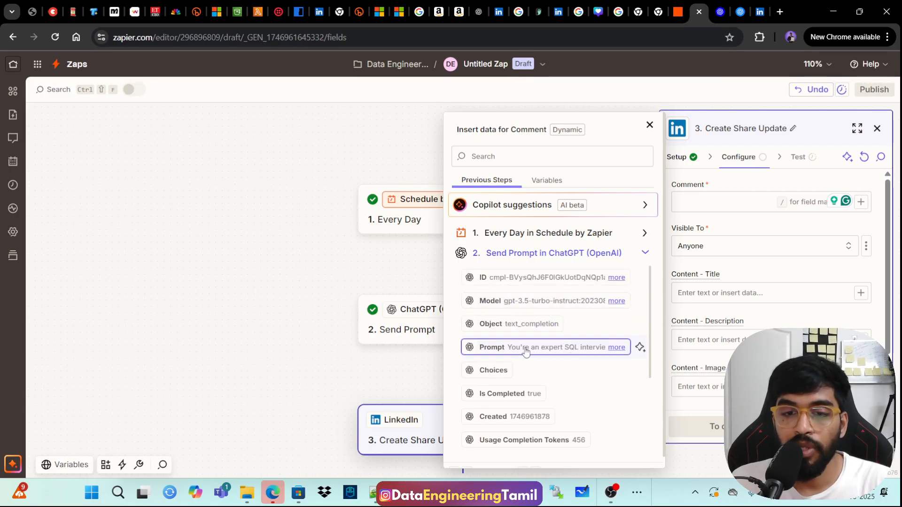
{"action": "scroll", "coordinate": [546, 350], "scroll_direction": "down", "scroll_amount": 2}
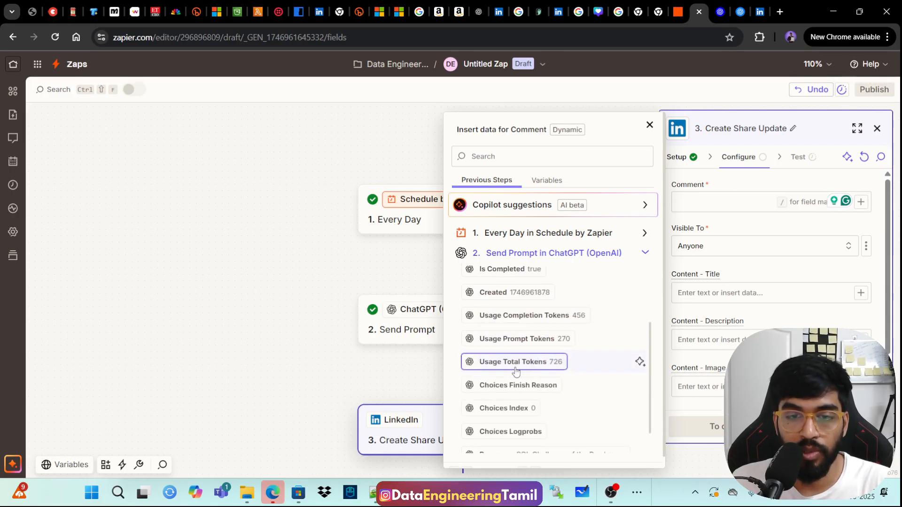
{"action": "scroll", "coordinate": [531, 371], "scroll_direction": "down", "scroll_amount": 2}
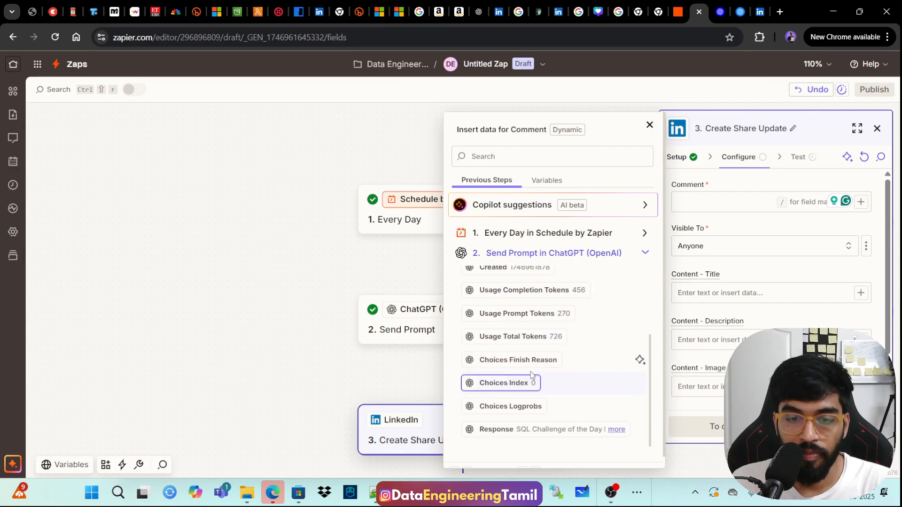
{"action": "left_click", "coordinate": [538, 425]}
{"action": "left_click", "coordinate": [745, 216]}
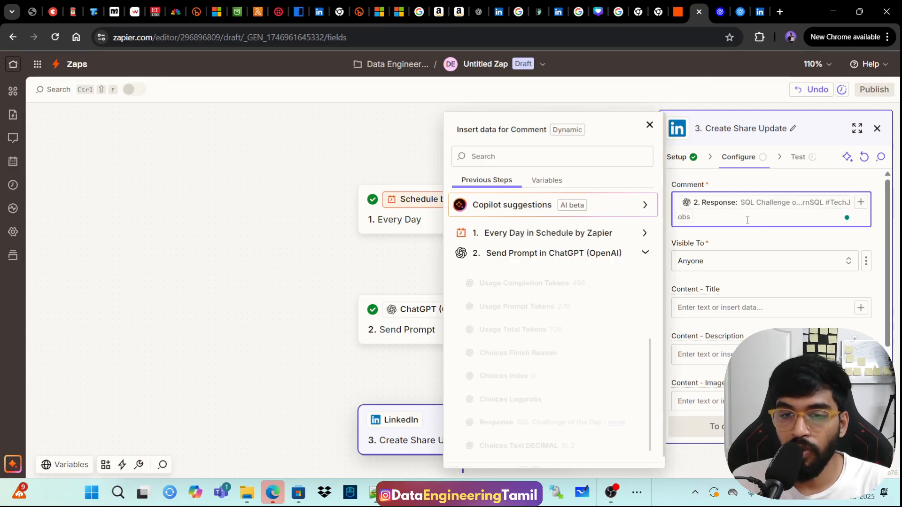
{"action": "left_click", "coordinate": [790, 241]}
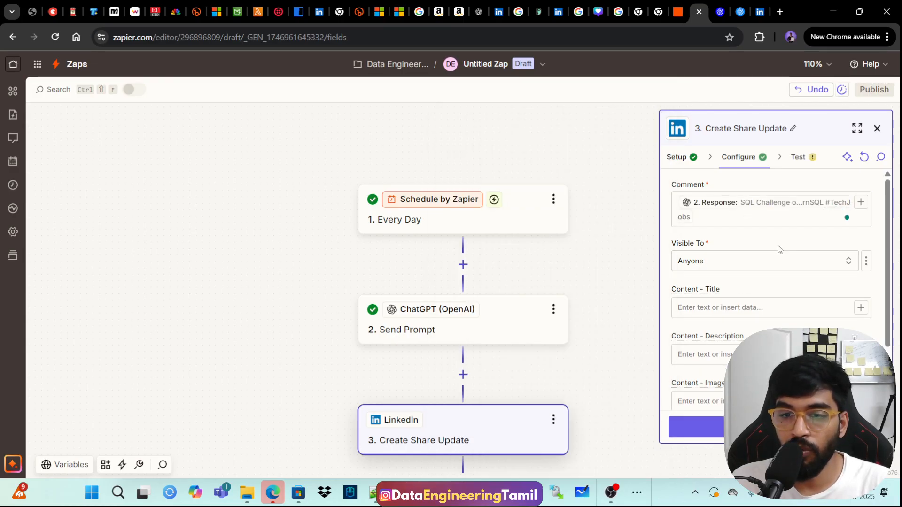
Step: Continue to the LinkedIn step's test stage and read through the comment text prepared for the share
{"action": "scroll", "coordinate": [773, 353], "scroll_direction": "down", "scroll_amount": 2}
{"action": "left_click", "coordinate": [696, 427]}
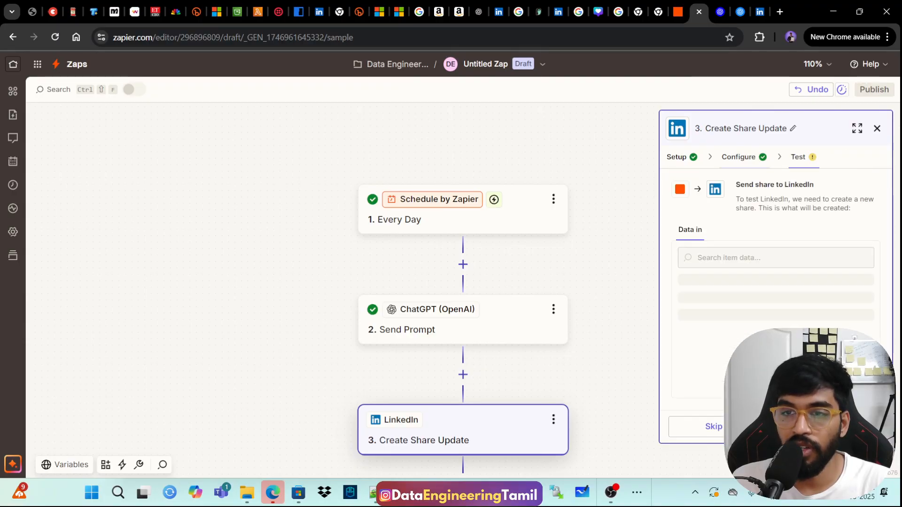
{"action": "scroll", "coordinate": [775, 305], "scroll_direction": "down", "scroll_amount": 1}
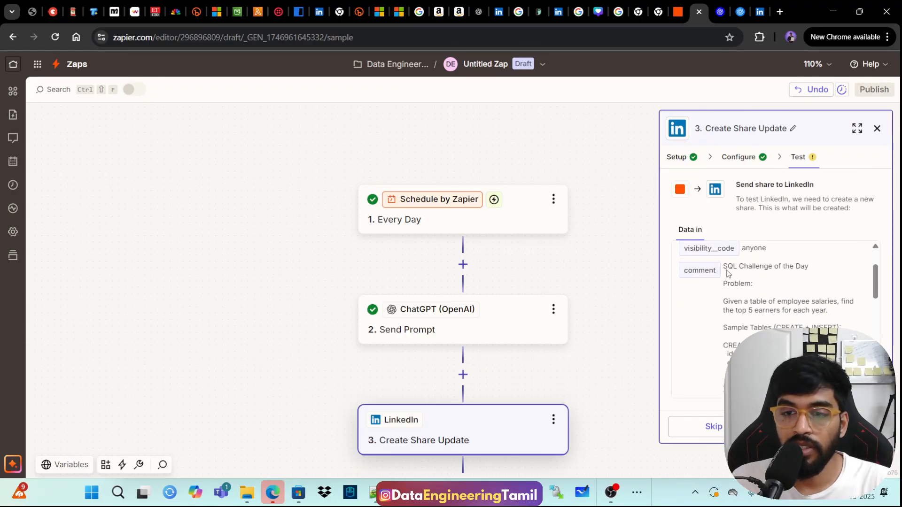
{"action": "left_click_drag", "start_coordinate": [724, 267], "coordinate": [841, 374]}
{"action": "left_click_drag", "start_coordinate": [798, 404], "coordinate": [798, 404]}
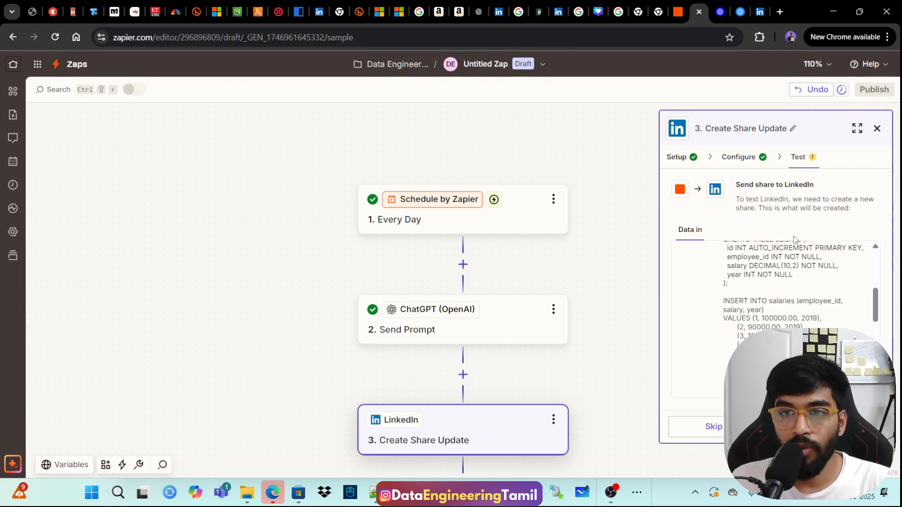
Step: Switch to LinkedIn, go back to the profile page and check the latest posts in its Activity section
{"action": "left_click", "coordinate": [760, 12]}
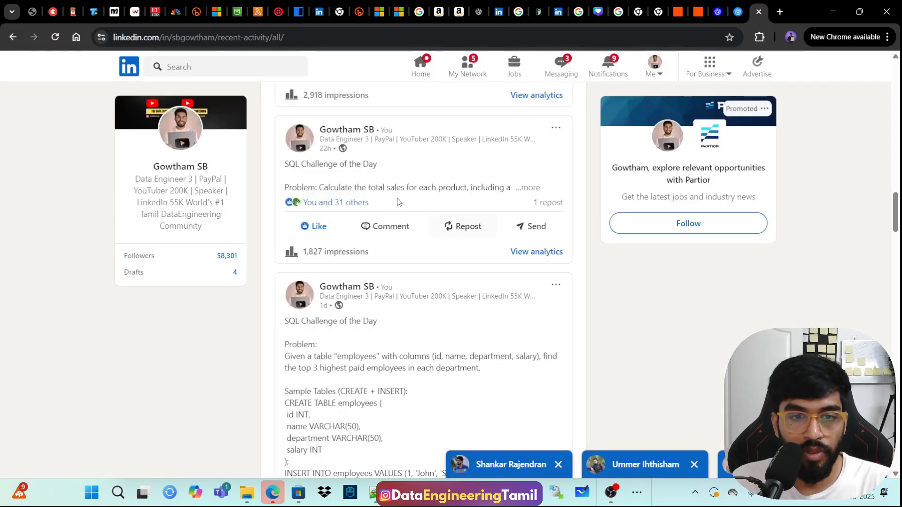
{"action": "left_click", "coordinate": [13, 37]}
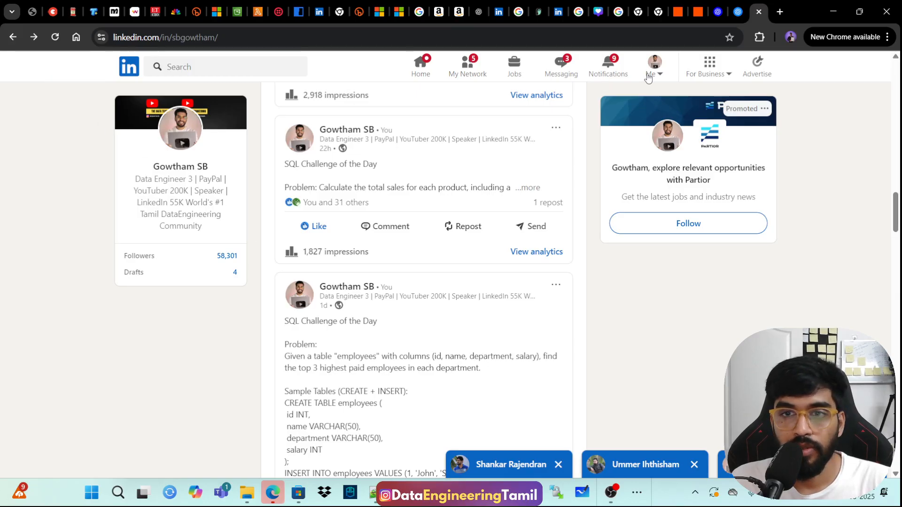
{"action": "scroll", "coordinate": [331, 306], "scroll_direction": "up", "scroll_amount": 6}
{"action": "scroll", "coordinate": [330, 306], "scroll_direction": "down", "scroll_amount": 1}
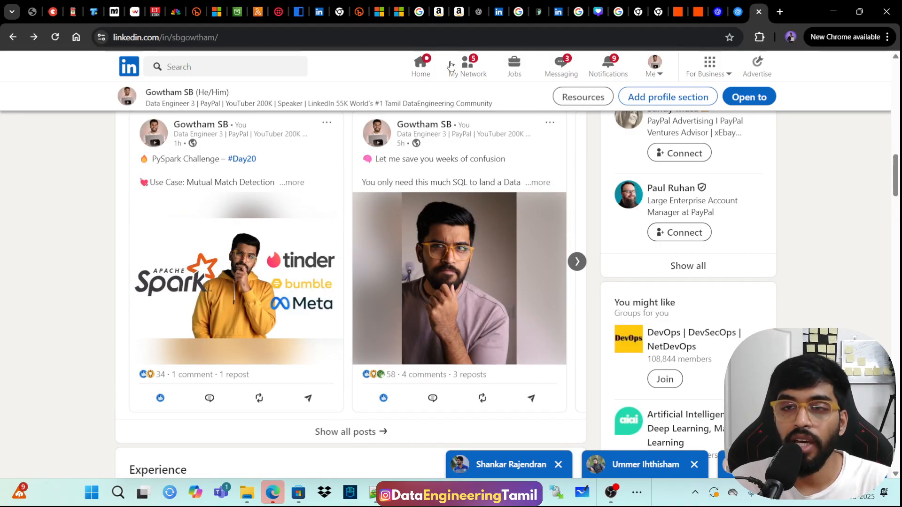
Step: Return to the untitled Zap and test the Create Share Update step to send the share to LinkedIn
{"action": "left_click", "coordinate": [698, 11]}
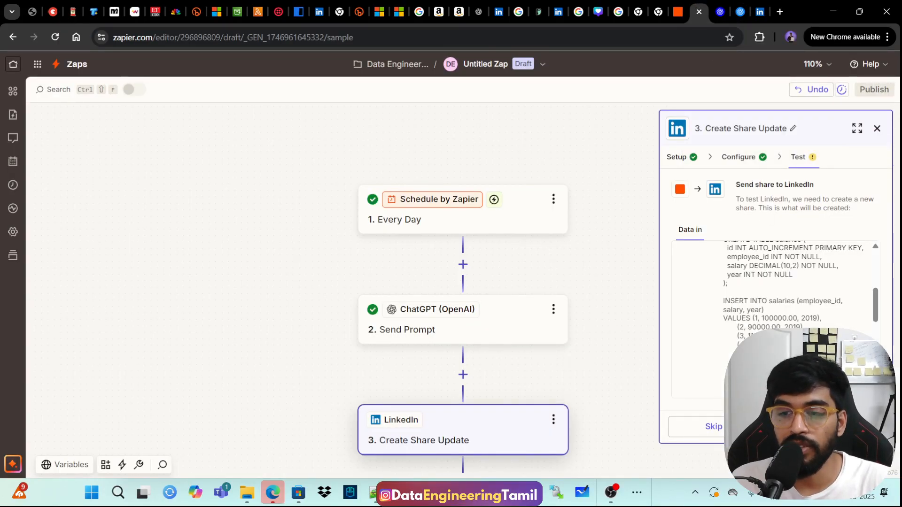
{"action": "left_click", "coordinate": [829, 427]}
{"action": "scroll", "coordinate": [799, 357], "scroll_direction": "up", "scroll_amount": 4}
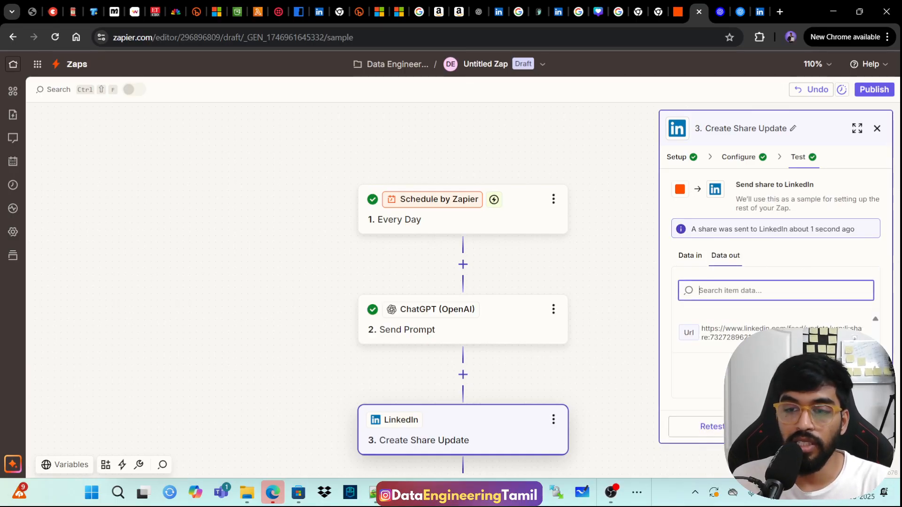
Step: Copy the share's Url from the test output and open it in a new browser tab to view the post
{"action": "left_click_drag", "start_coordinate": [761, 338], "coordinate": [702, 328]}
{"action": "left_click", "coordinate": [781, 17]}
{"action": "key", "text": "ctrl+v"}
{"action": "key", "text": "Return"}
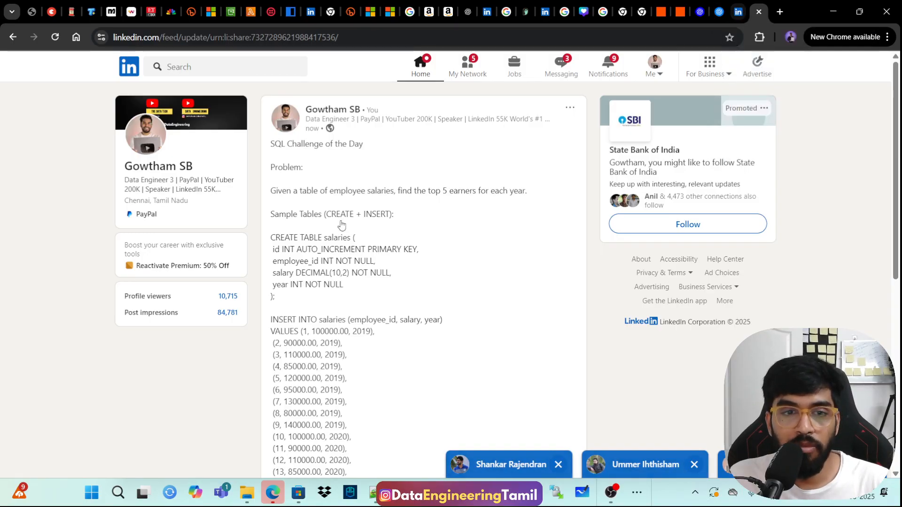
Step: Return to the LinkedIn profile and reload it to check the Activity section for the newly shared post
{"action": "left_click", "coordinate": [738, 12]}
{"action": "scroll", "coordinate": [179, 235], "scroll_direction": "up", "scroll_amount": 1}
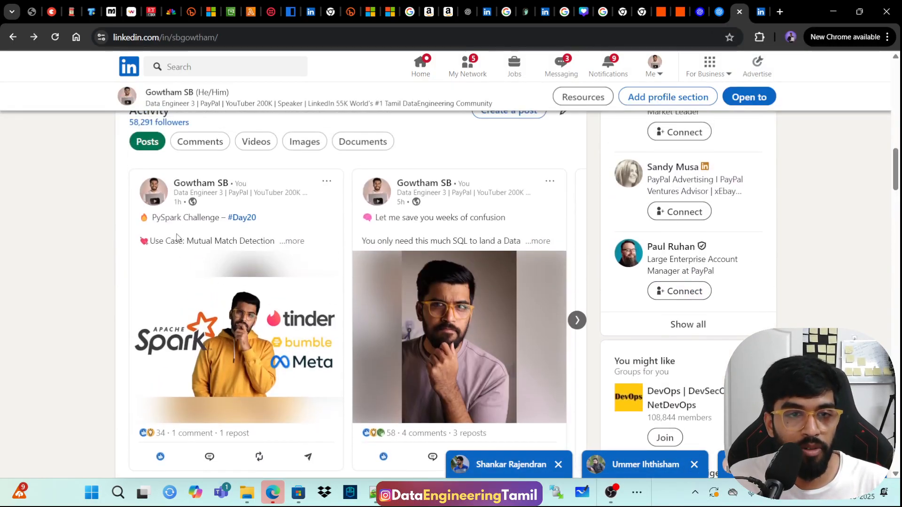
{"action": "left_click", "coordinate": [55, 37]}
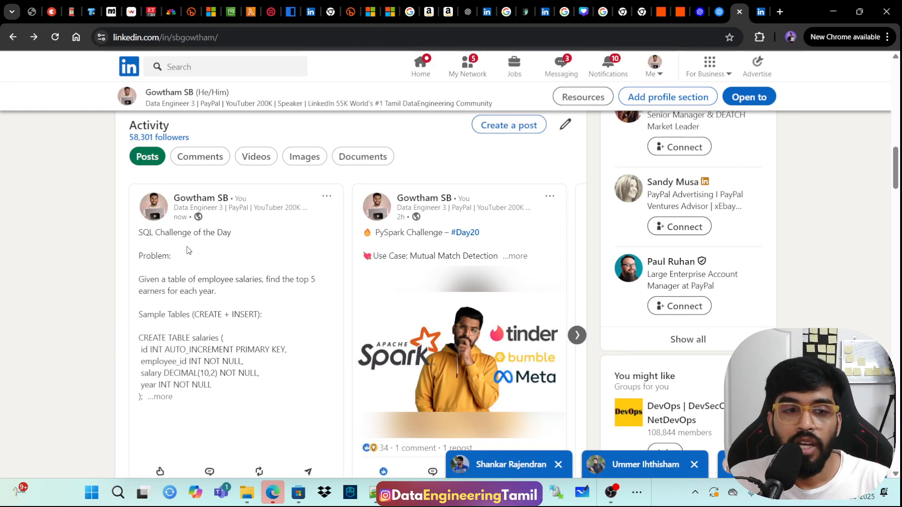
Step: Permanently delete the new SQL Challenge of the Day test post from the profile's Activity section
{"action": "left_click", "coordinate": [327, 196]}
{"action": "left_click", "coordinate": [225, 393]}
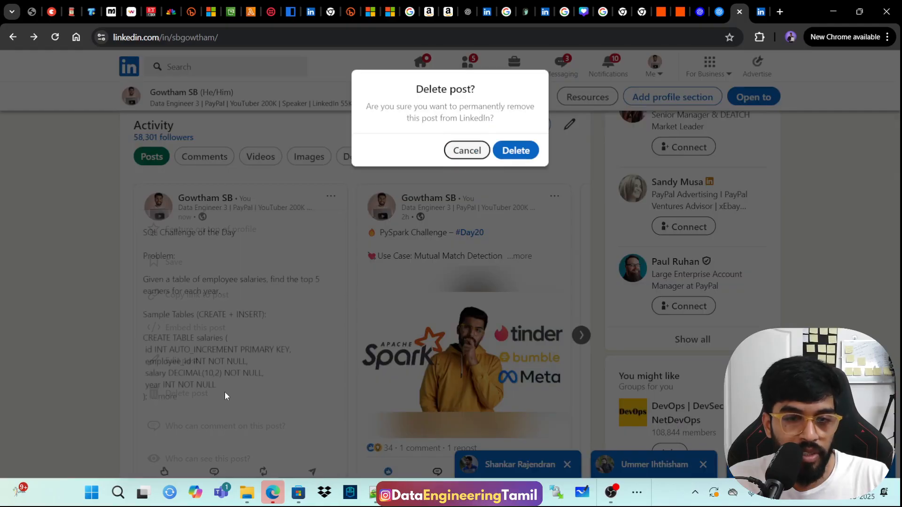
{"action": "left_click", "coordinate": [508, 154]}
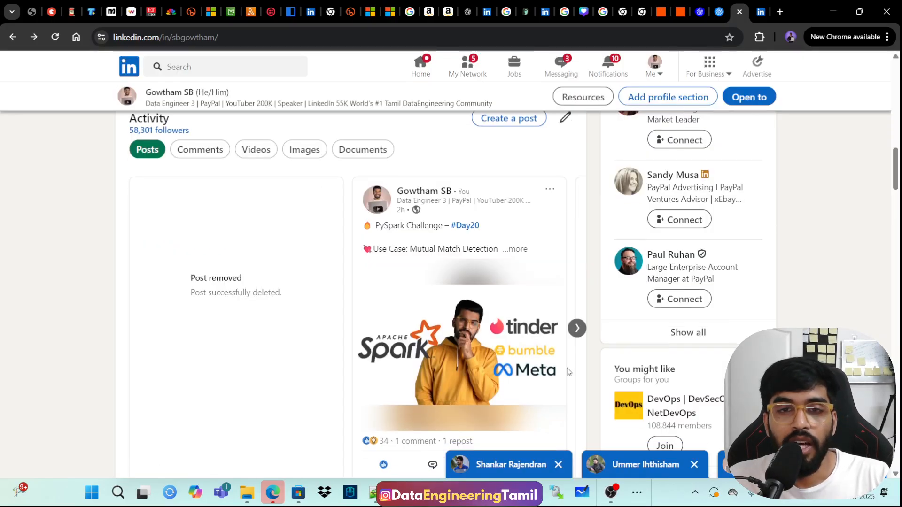